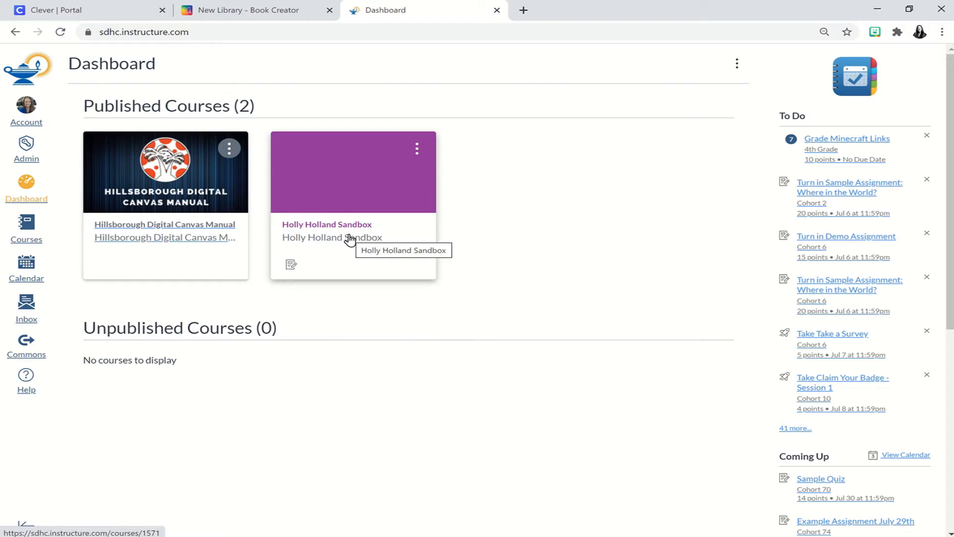
- Open the "Book Creator - Class Join" page of the sandbox course for editing
{"action": "left_click", "coordinate": [350, 240]}
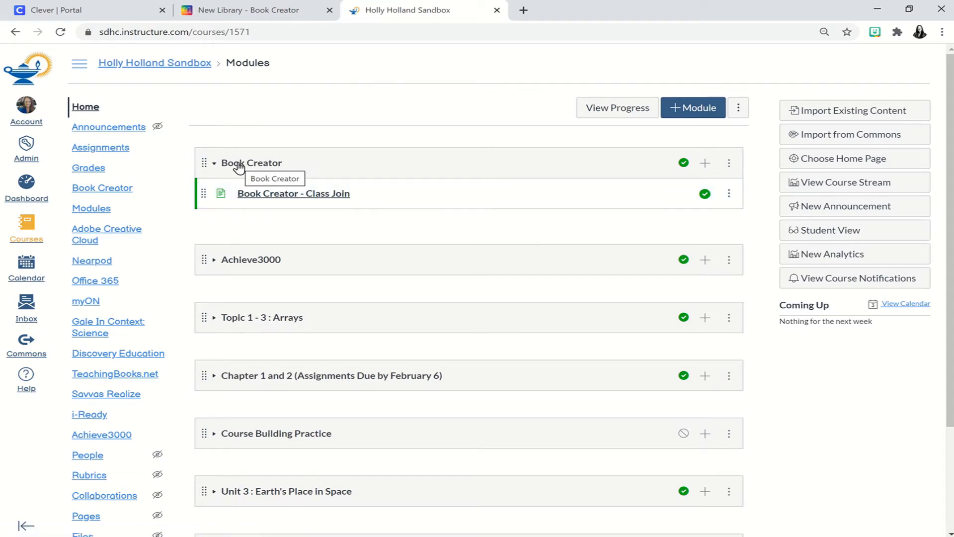
{"action": "left_click", "coordinate": [283, 195]}
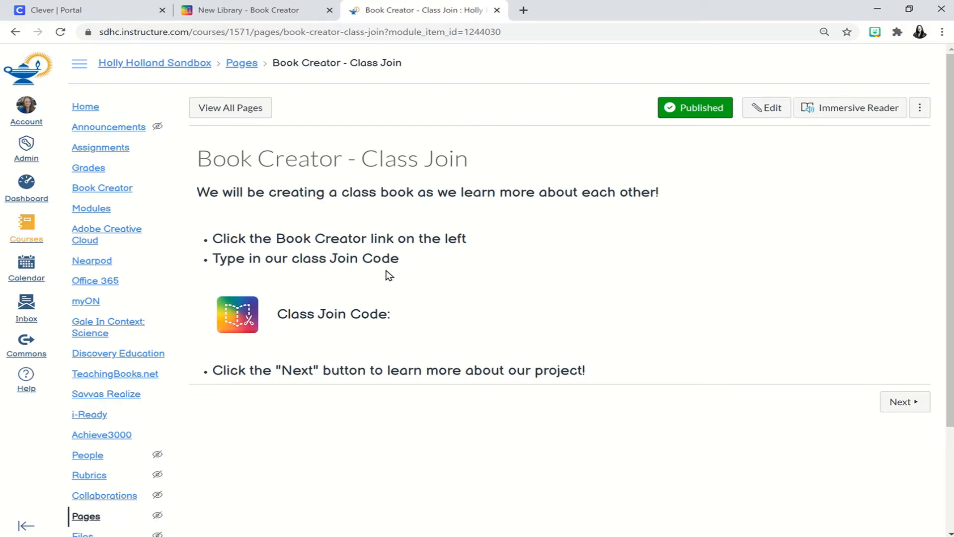
{"action": "left_click", "coordinate": [771, 115]}
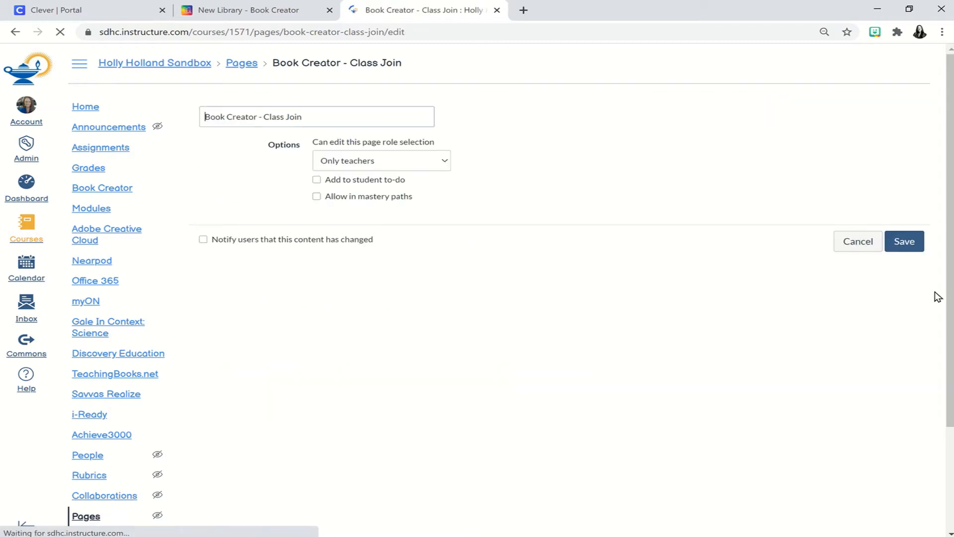
- Enlarge the page editor, paste the library's join code after "Class Join Code:" beside the Book Creator logo, and save the page
{"action": "left_click_drag", "start_coordinate": [915, 264], "coordinate": [940, 442]}
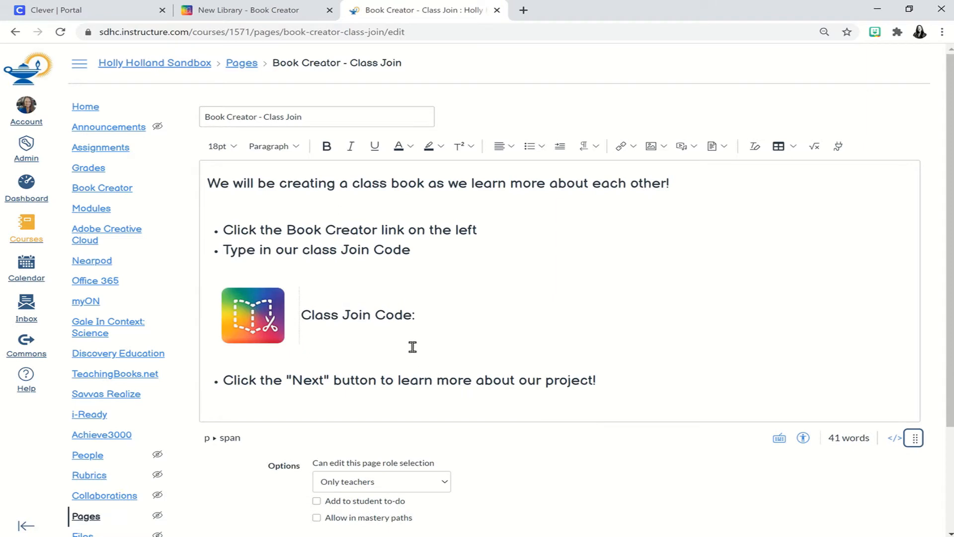
{"action": "left_click", "coordinate": [421, 316]}
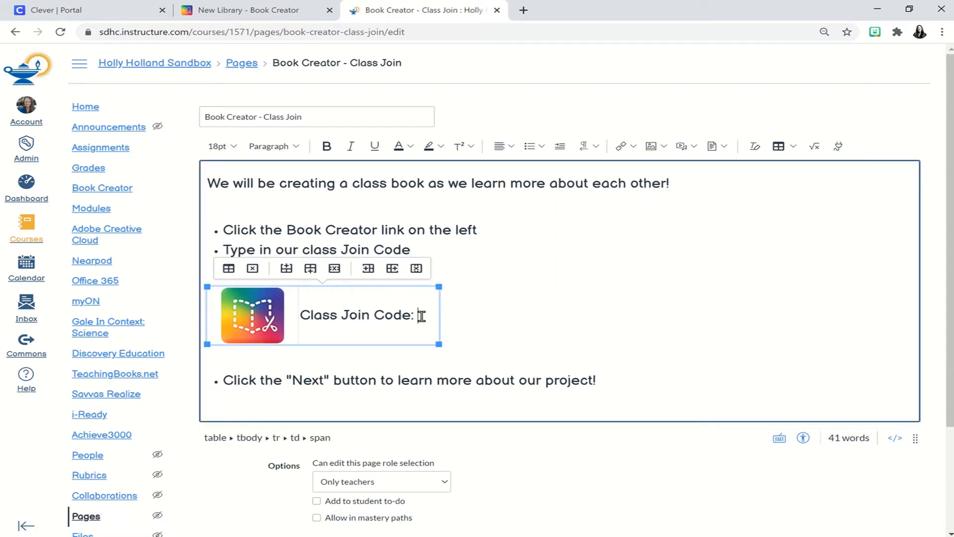
{"action": "right_click", "coordinate": [421, 318]}
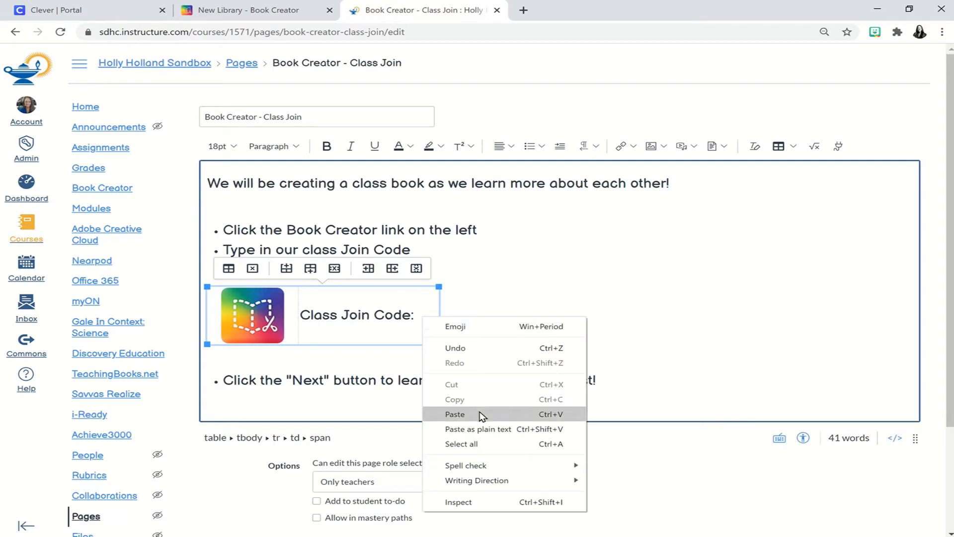
{"action": "left_click", "coordinate": [455, 414]}
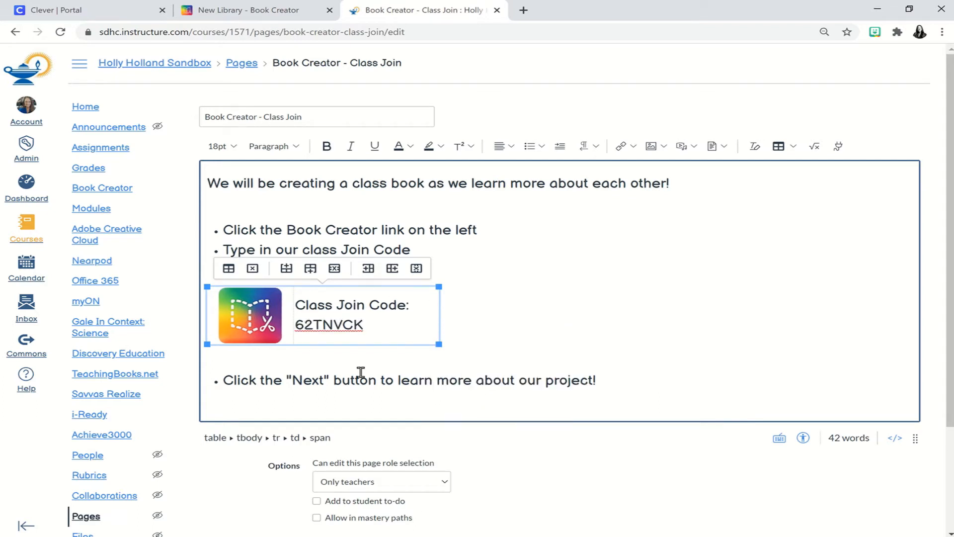
{"action": "scroll", "coordinate": [753, 454], "scroll_direction": "down", "scroll_amount": 3}
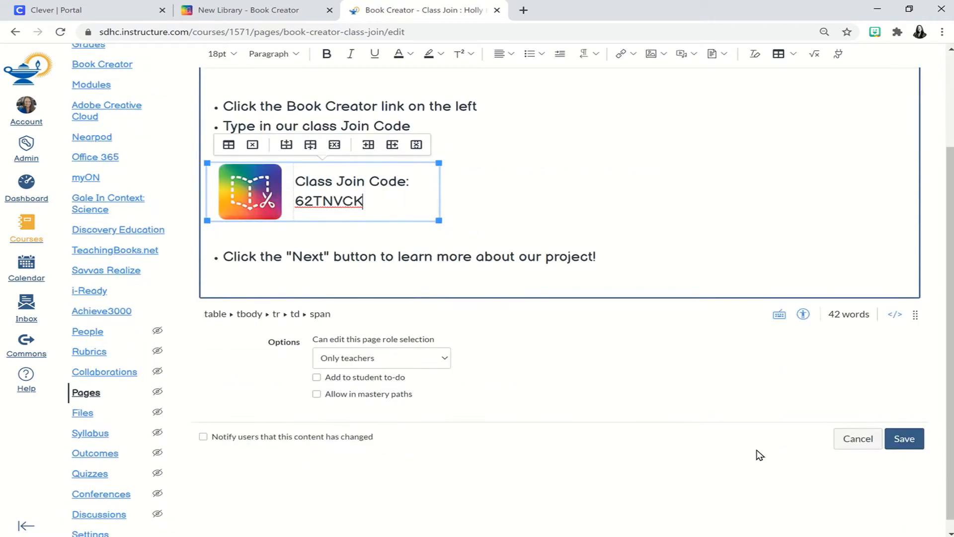
{"action": "left_click", "coordinate": [904, 439]}
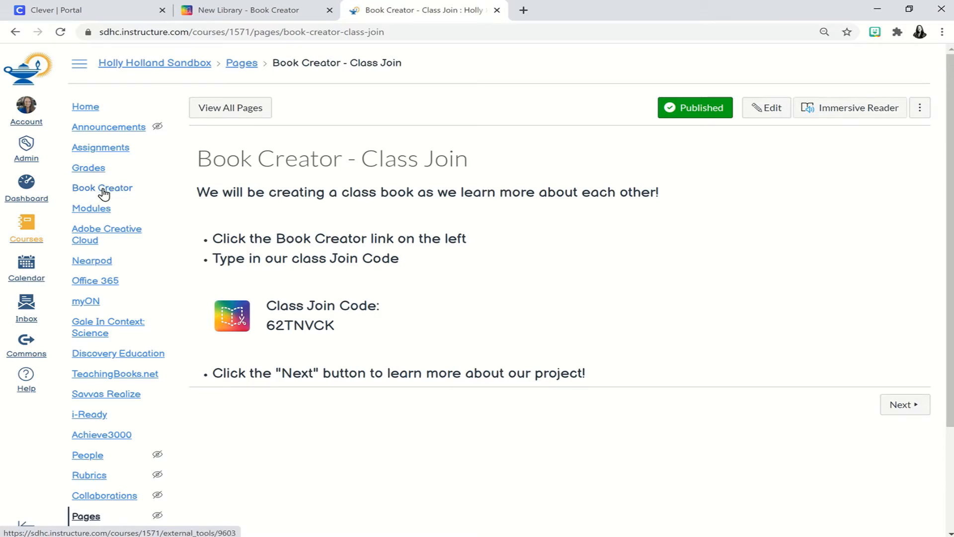
{"action": "left_click", "coordinate": [97, 15]}
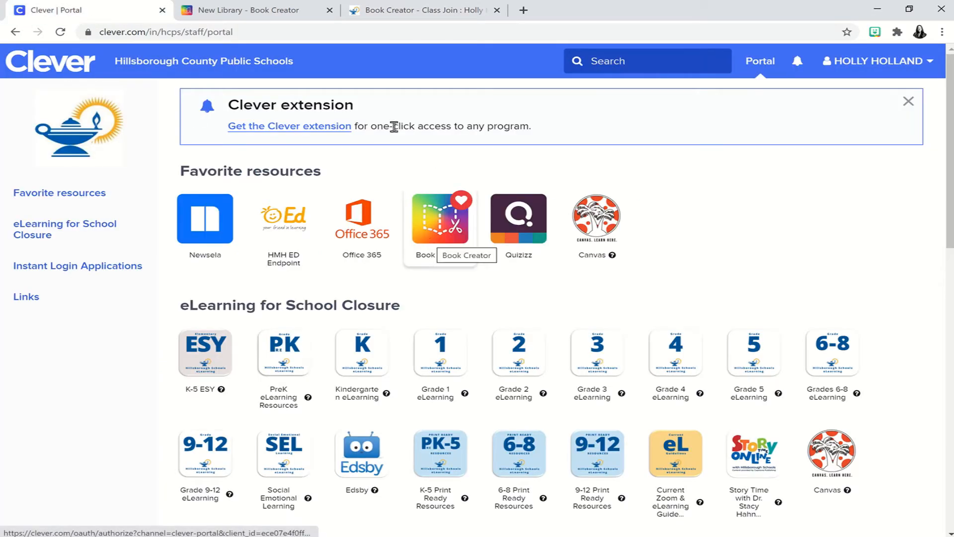
{"action": "left_click", "coordinate": [392, 19]}
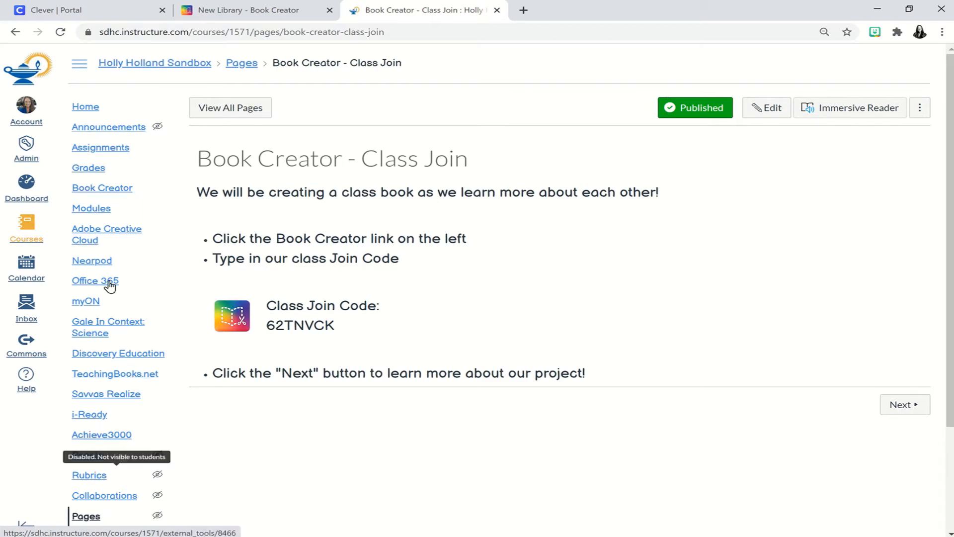
- Open the navigation settings of the sandbox course
{"action": "scroll", "coordinate": [60, 353], "scroll_direction": "down", "scroll_amount": 3}
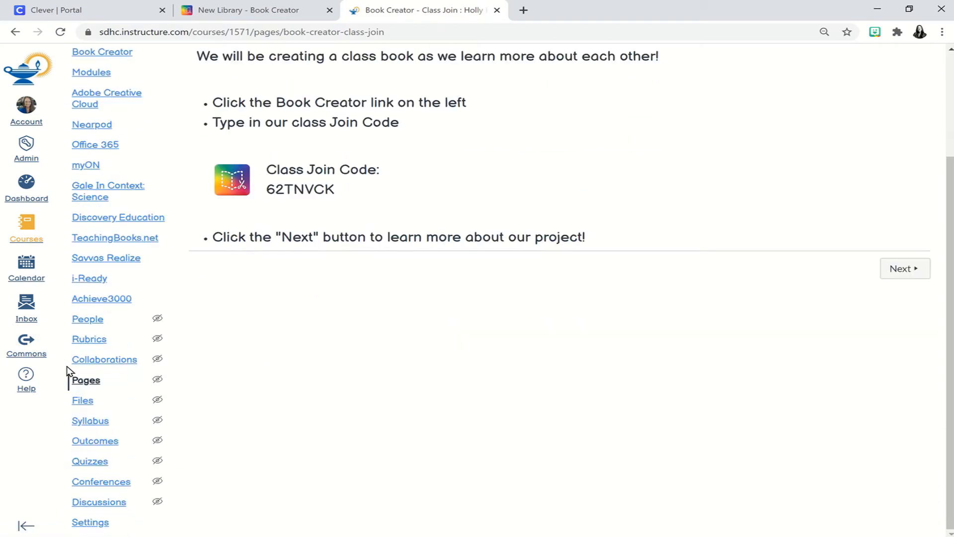
{"action": "left_click", "coordinate": [102, 523]}
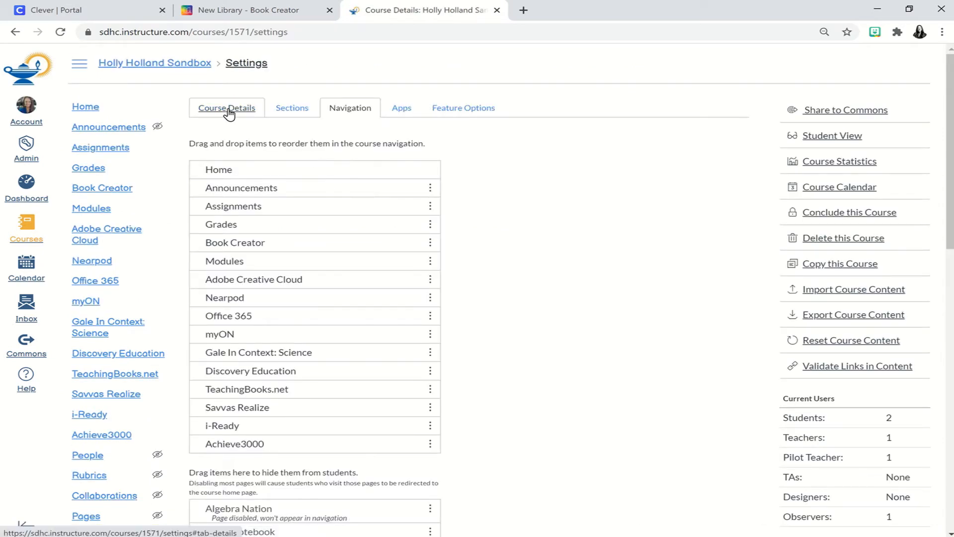
{"action": "left_click", "coordinate": [228, 111]}
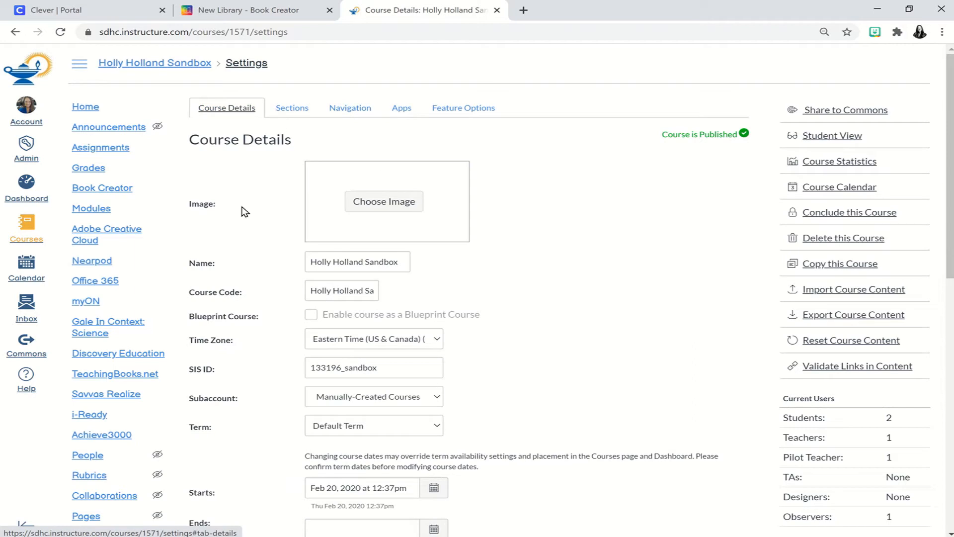
{"action": "left_click", "coordinate": [358, 112]}
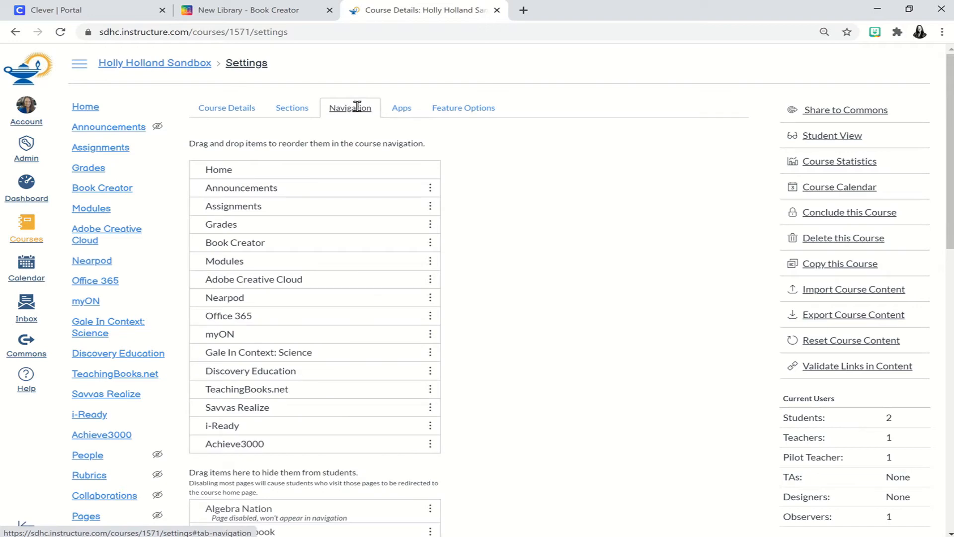
- Move Algebra Nation below Class Notebook in the list of navigation items hidden from students
{"action": "scroll", "coordinate": [441, 279], "scroll_direction": "down", "scroll_amount": 2}
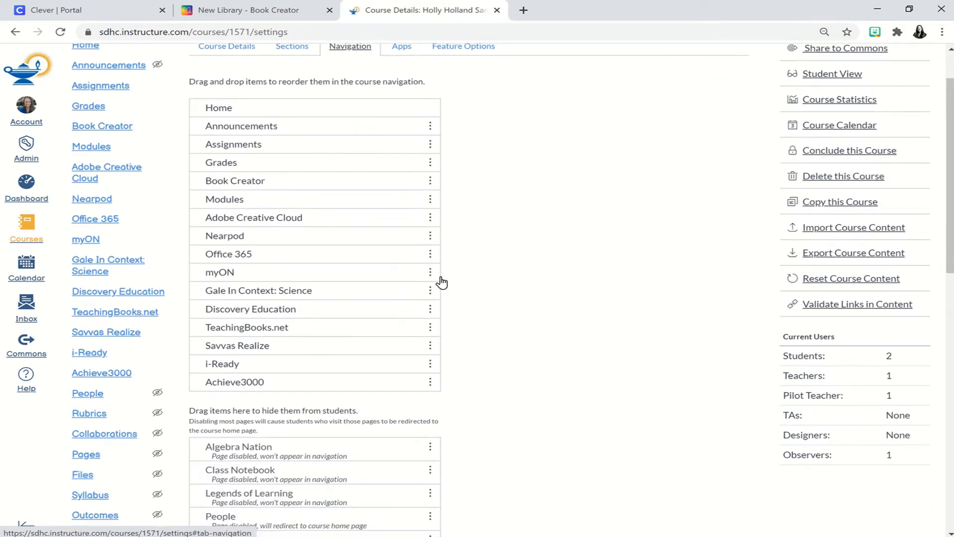
{"action": "scroll", "coordinate": [391, 464], "scroll_direction": "down", "scroll_amount": 6}
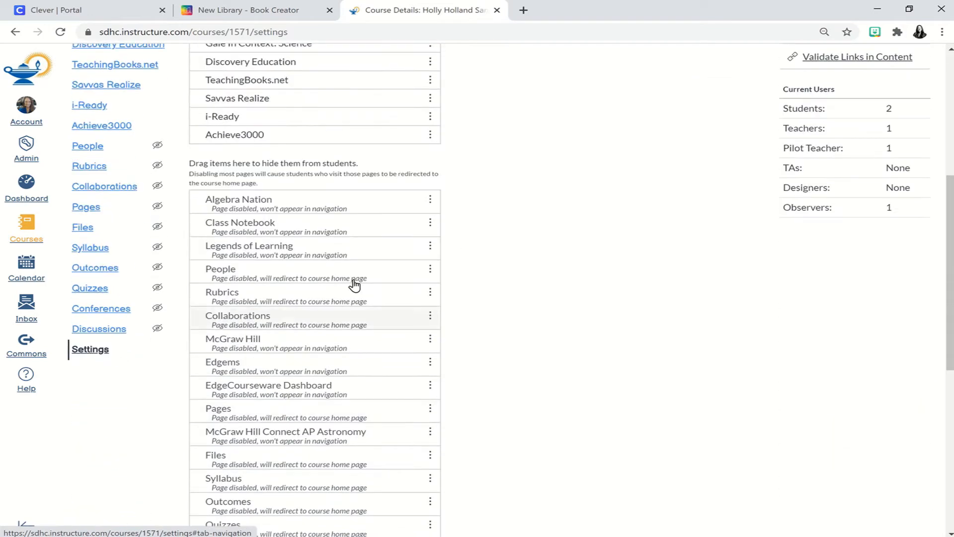
{"action": "left_click", "coordinate": [433, 202]}
{"action": "mouse_move", "coordinate": [433, 203]}
{"action": "left_mouse_down"}
{"action": "mouse_move", "coordinate": [416, 64]}
{"action": "mouse_move", "coordinate": [435, 218]}
{"action": "left_mouse_up"}
- Reorder the visible course navigation so Modules follows Announcements and Book Creator sits between Assignments and Grades, and save the changes
{"action": "scroll", "coordinate": [473, 240], "scroll_direction": "up", "scroll_amount": 6}
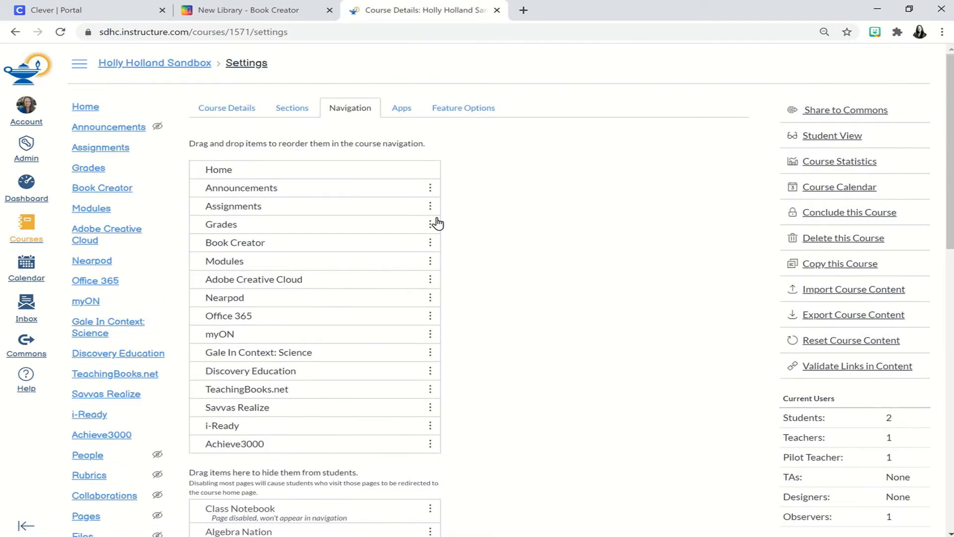
{"action": "left_click", "coordinate": [430, 243]}
{"action": "left_click_drag", "start_coordinate": [430, 243], "coordinate": [427, 205]}
{"action": "left_click", "coordinate": [431, 259]}
{"action": "left_click", "coordinate": [430, 260]}
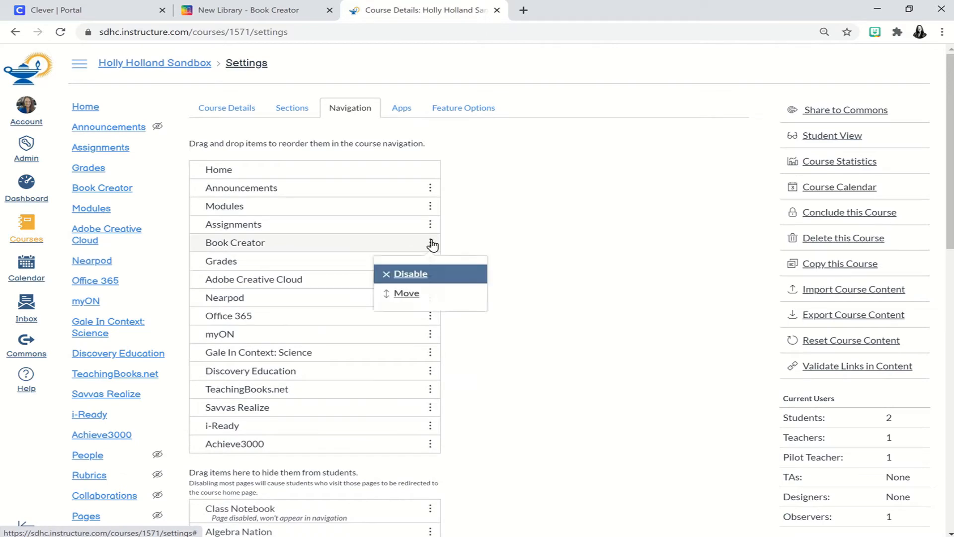
{"action": "left_click_drag", "start_coordinate": [431, 260], "coordinate": [433, 251]}
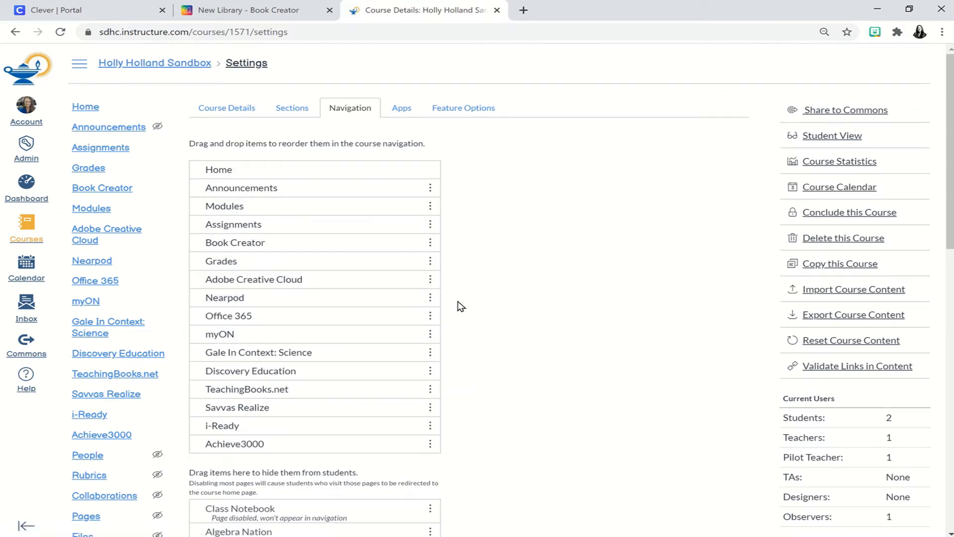
{"action": "scroll", "coordinate": [465, 309], "scroll_direction": "down", "scroll_amount": 1}
{"action": "scroll", "coordinate": [465, 308], "scroll_direction": "down", "scroll_amount": 5}
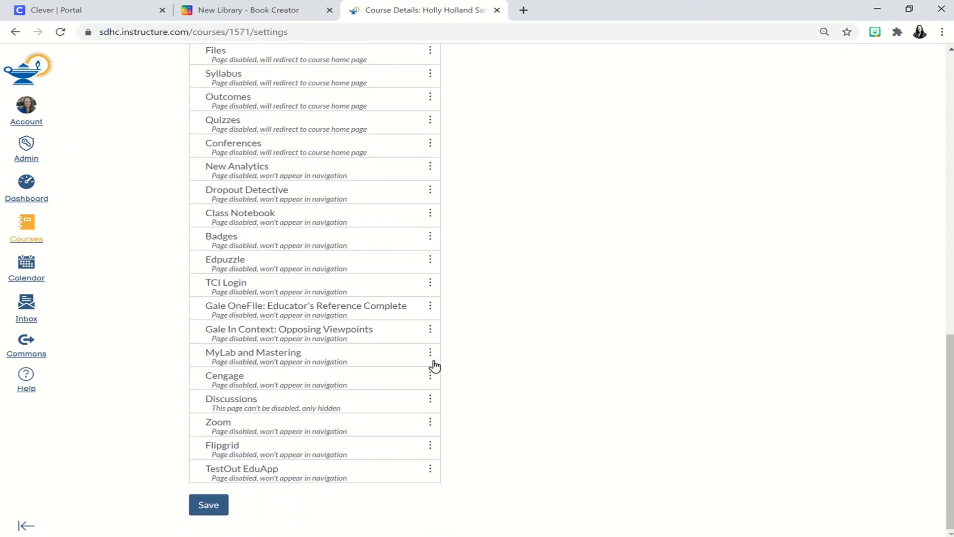
{"action": "left_click", "coordinate": [208, 505]}
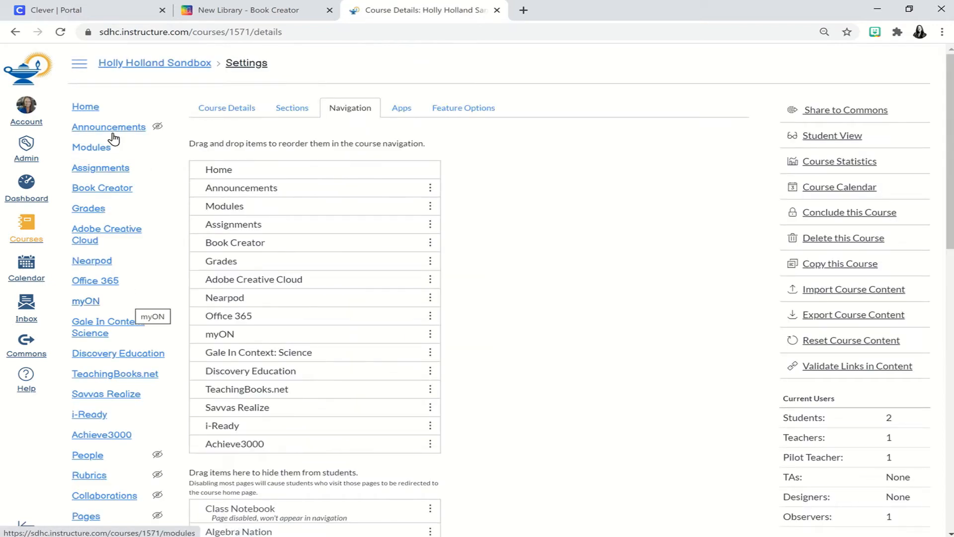
- Launch Book Creator from the course navigation in a new tab and open New Library from the teacher's libraries
{"action": "left_click", "coordinate": [109, 193]}
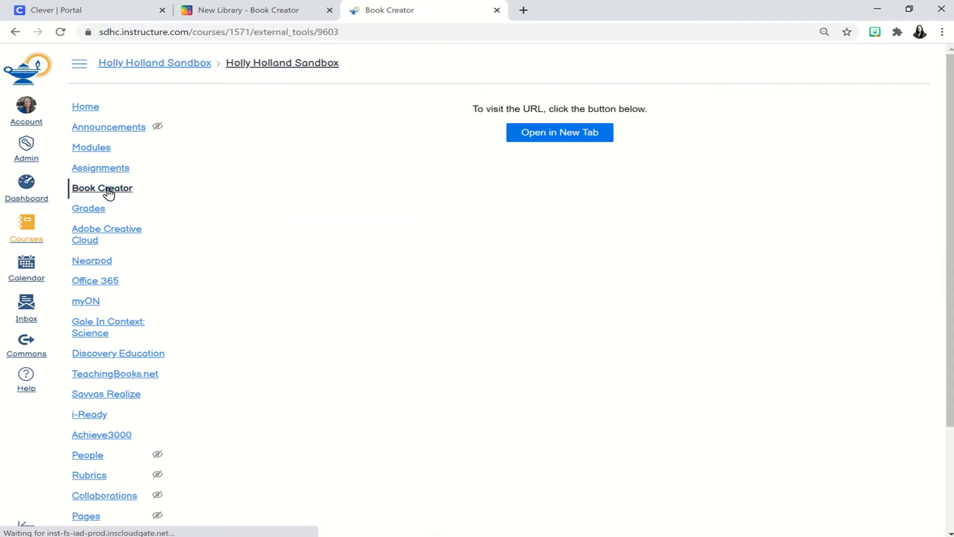
{"action": "left_click", "coordinate": [550, 140]}
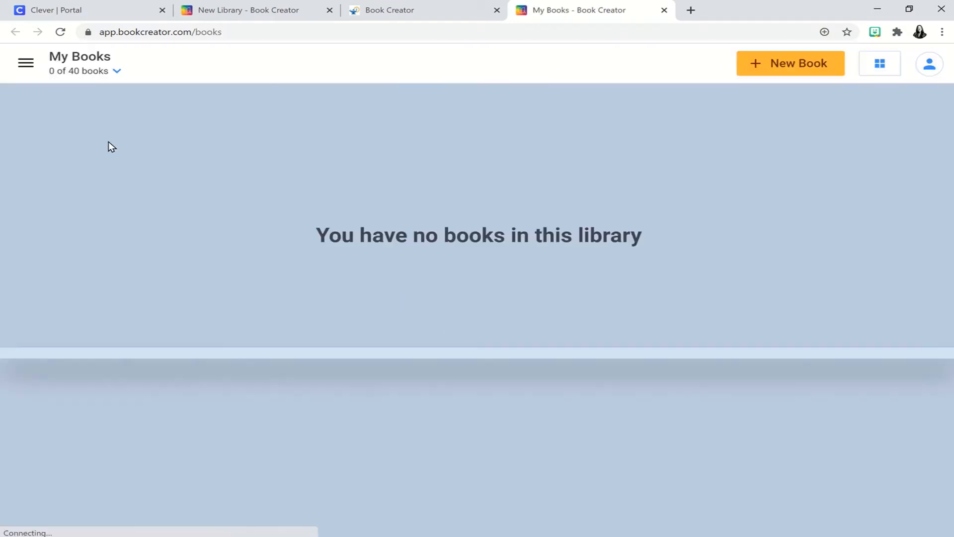
{"action": "left_click", "coordinate": [33, 68]}
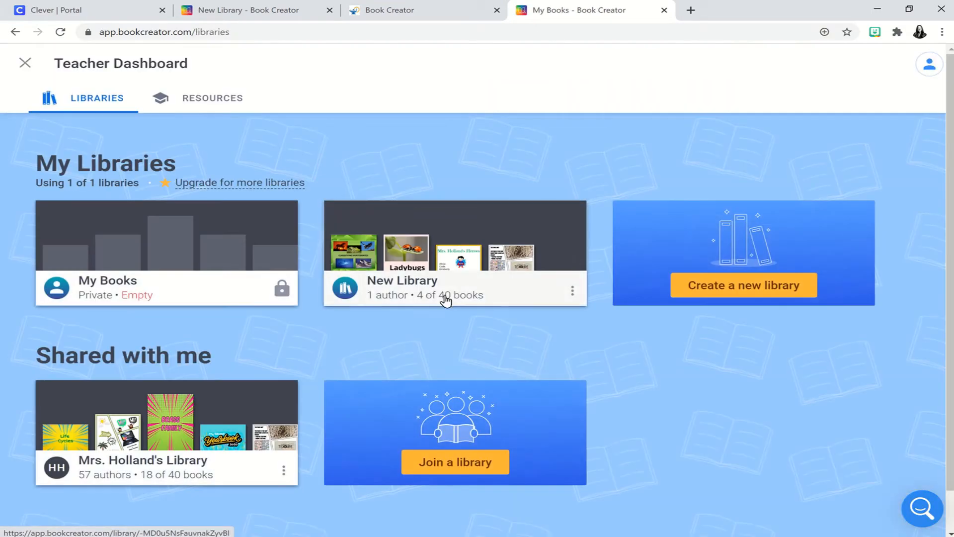
{"action": "left_click", "coordinate": [445, 298]}
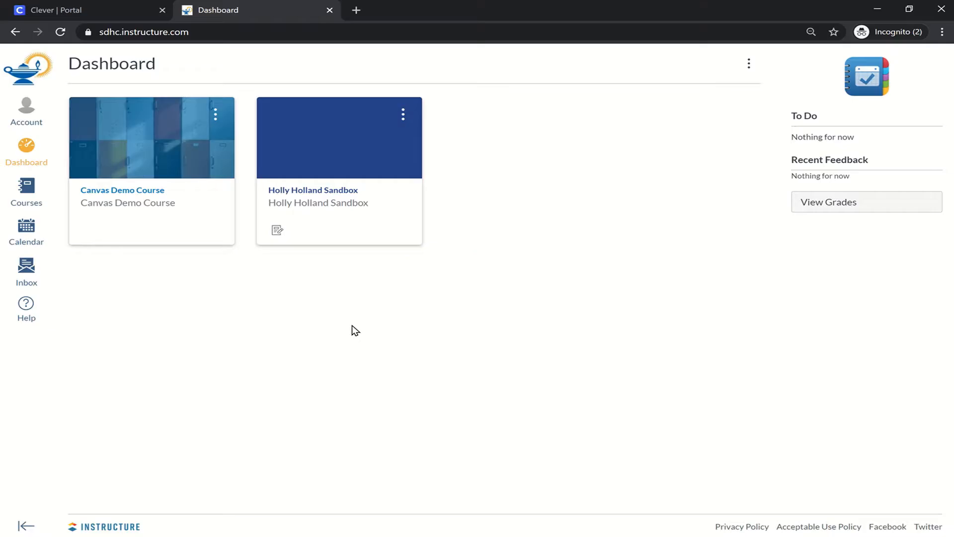
- In the student's Canvas session, open the sandbox course's "Book Creator - Class Join" page and copy the class join code
{"action": "left_click", "coordinate": [326, 190]}
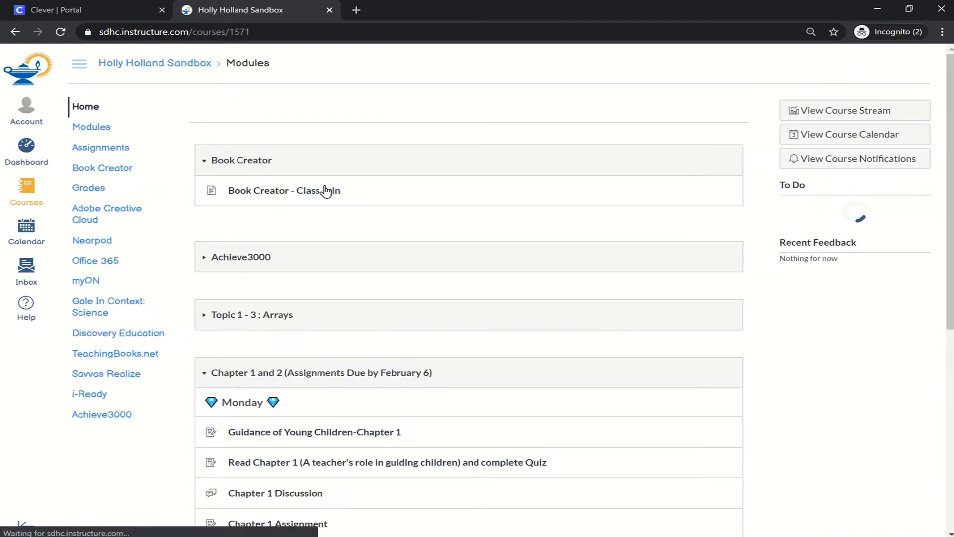
{"action": "left_click", "coordinate": [251, 194]}
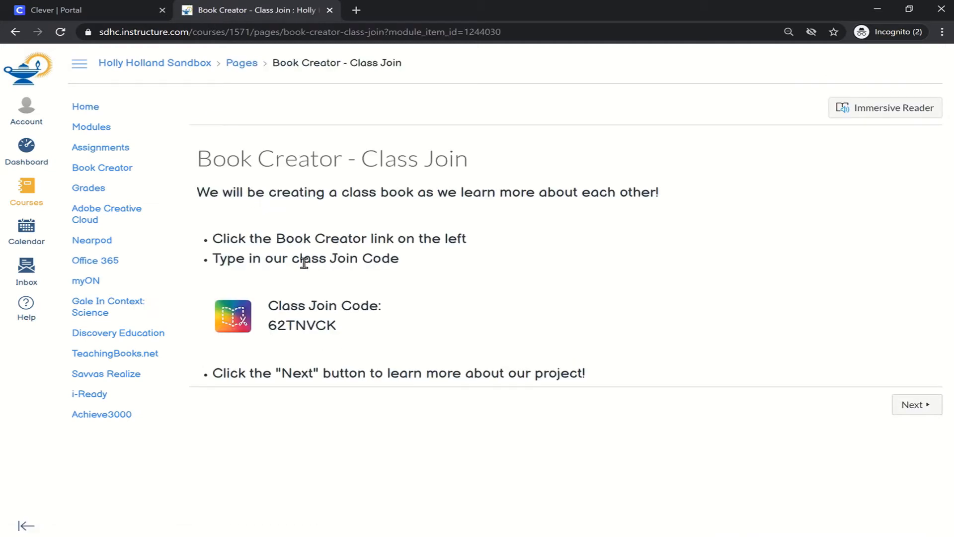
{"action": "left_click_drag", "start_coordinate": [270, 326], "coordinate": [332, 326]}
{"action": "key", "text": "ctrl+c"}
{"action": "right_click", "coordinate": [325, 326]}
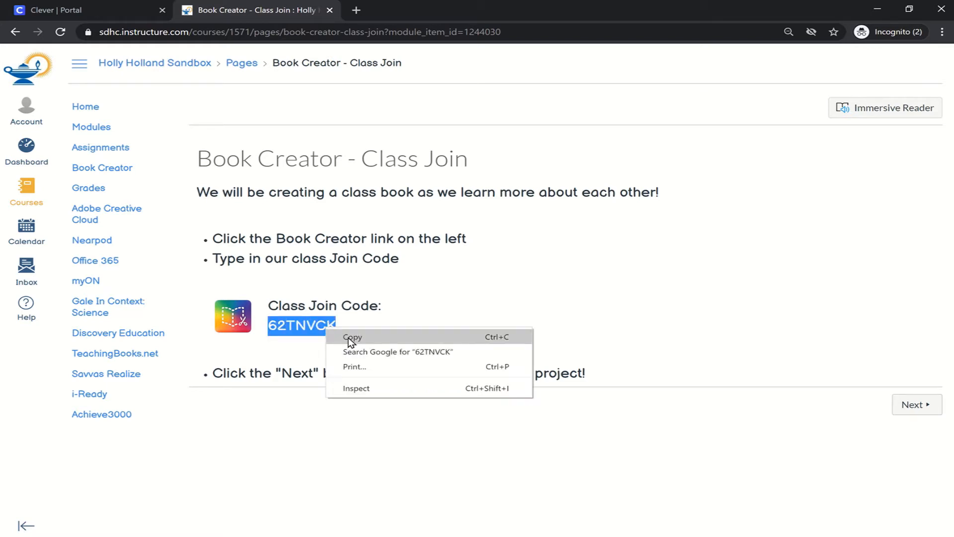
{"action": "left_click", "coordinate": [349, 338]}
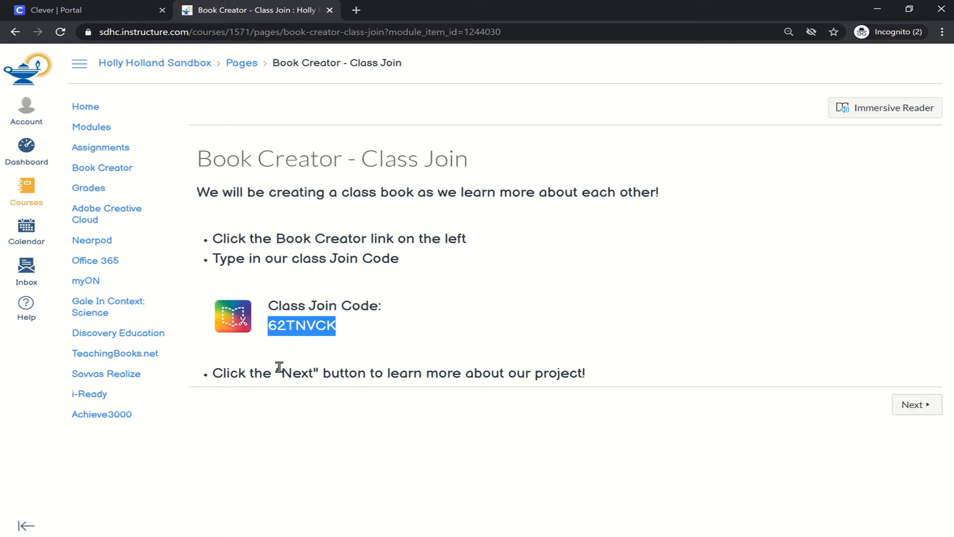
- Launch Book Creator from the student's course navigation in a new tab and join the teacher's library with the copied join code
{"action": "left_click", "coordinate": [98, 169]}
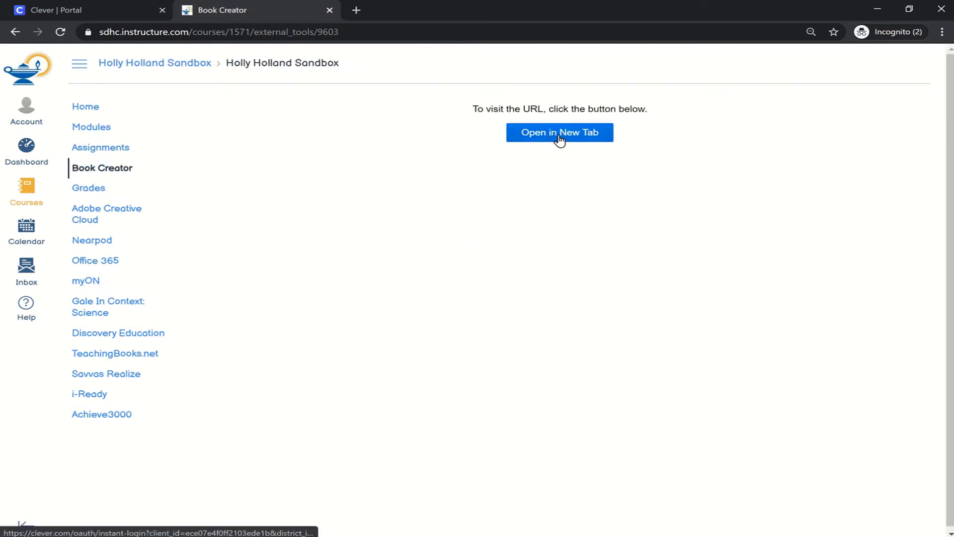
{"action": "left_click", "coordinate": [560, 136]}
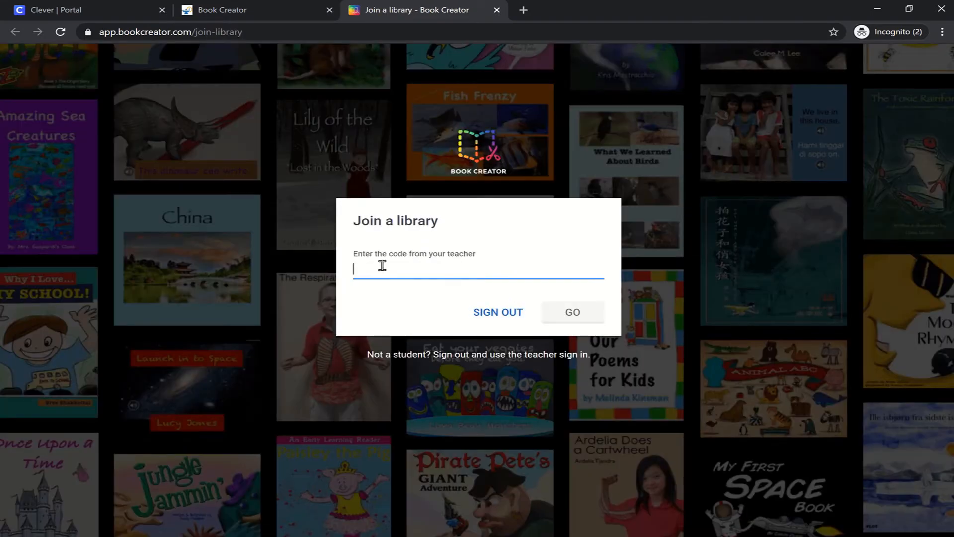
{"action": "right_click", "coordinate": [375, 271]}
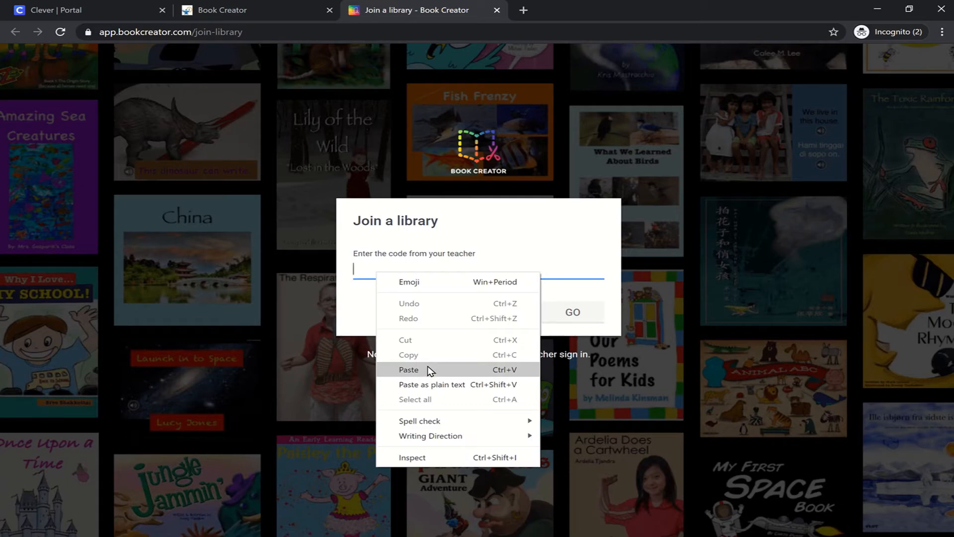
{"action": "left_click", "coordinate": [431, 369]}
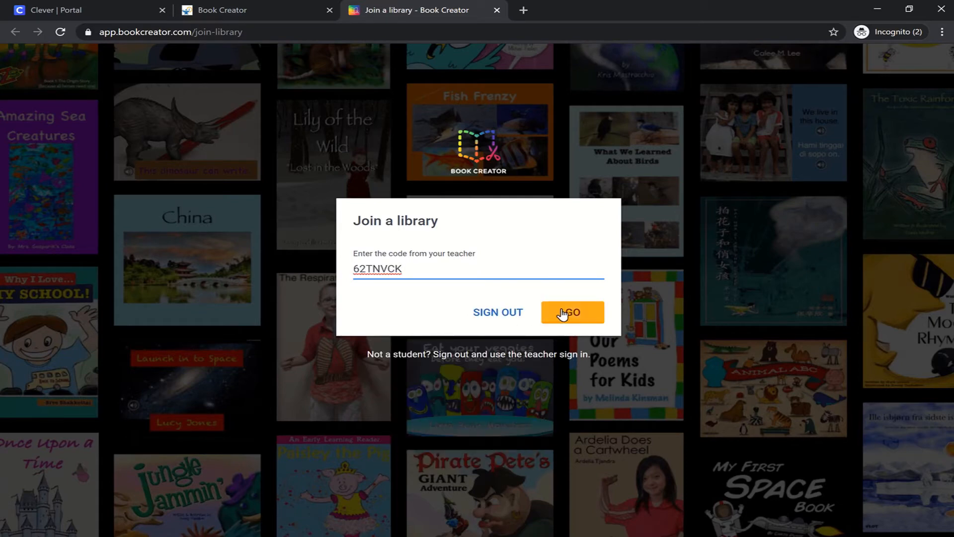
{"action": "left_click", "coordinate": [564, 313]}
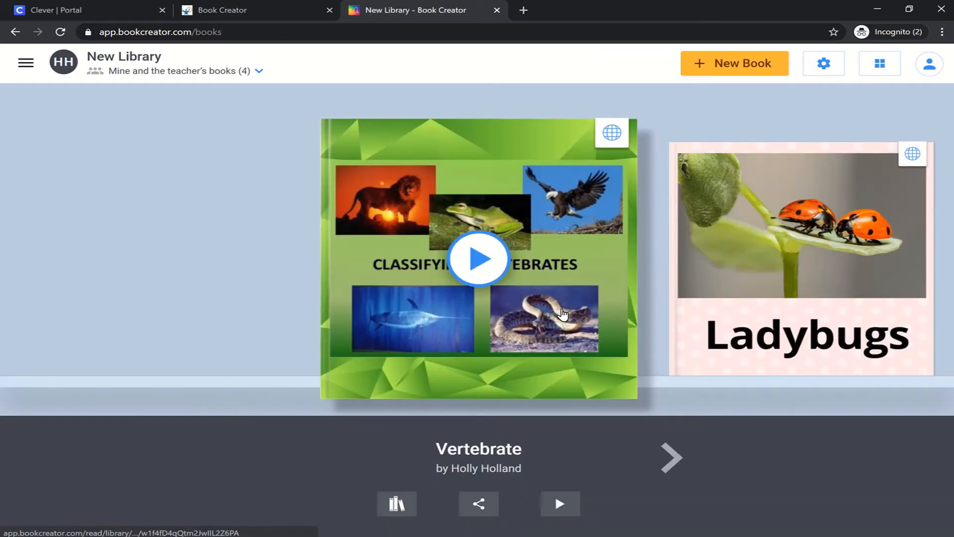
- Browse the joined library's books, locate the Book Creator app in the student's Clever portal, and return to the Canvas course modules
{"action": "left_click", "coordinate": [664, 464]}
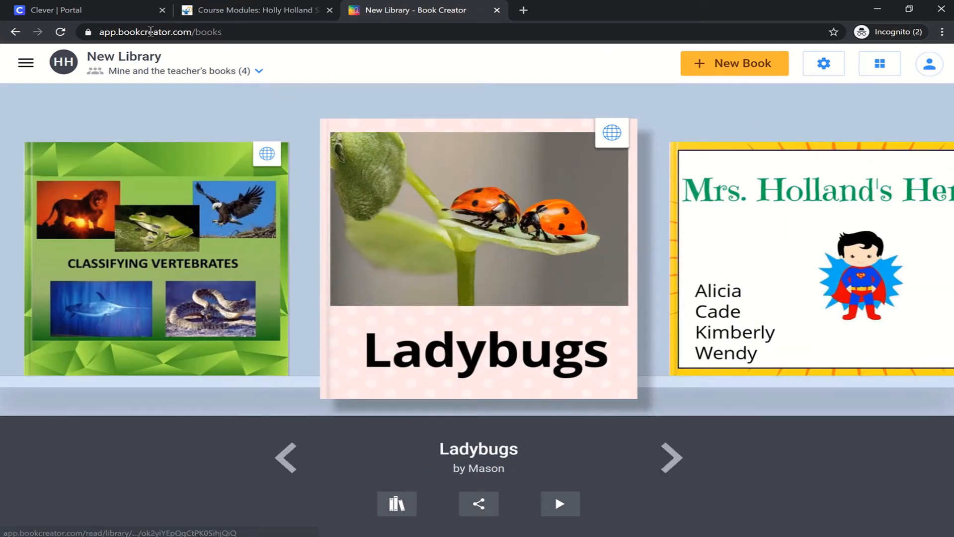
{"action": "left_click", "coordinate": [118, 10]}
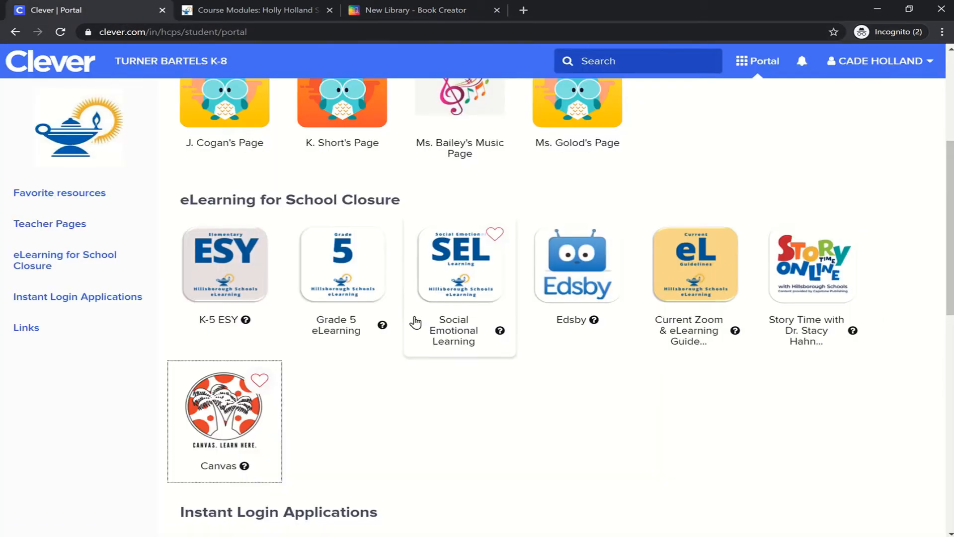
{"action": "scroll", "coordinate": [416, 321], "scroll_direction": "down", "scroll_amount": 6}
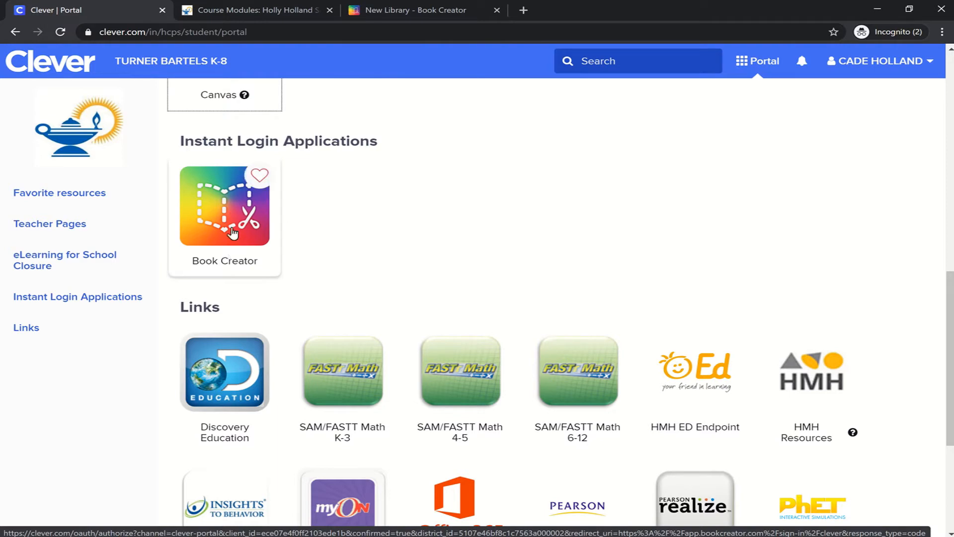
{"action": "scroll", "coordinate": [237, 222], "scroll_direction": "up", "scroll_amount": 8}
{"action": "scroll", "coordinate": [236, 219], "scroll_direction": "up", "scroll_amount": 3}
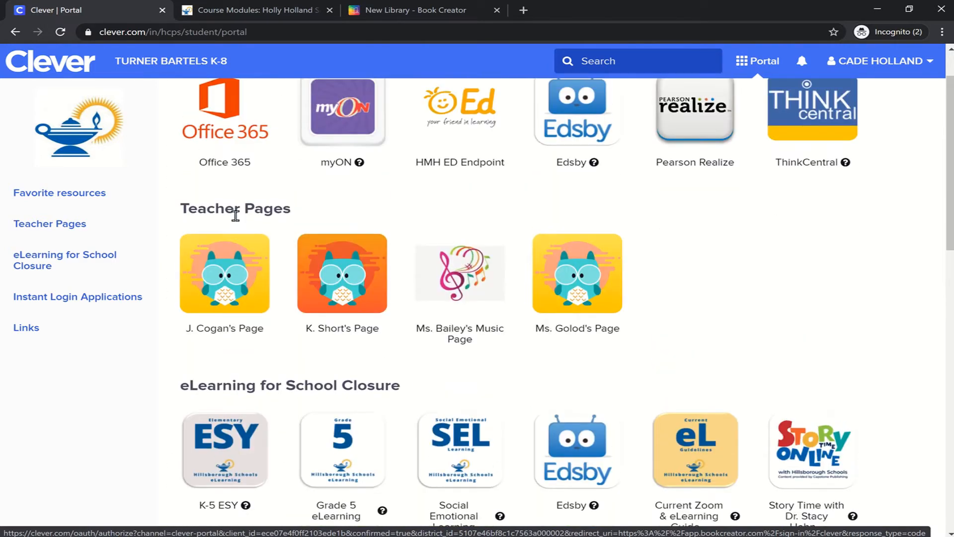
{"action": "left_click", "coordinate": [288, 6]}
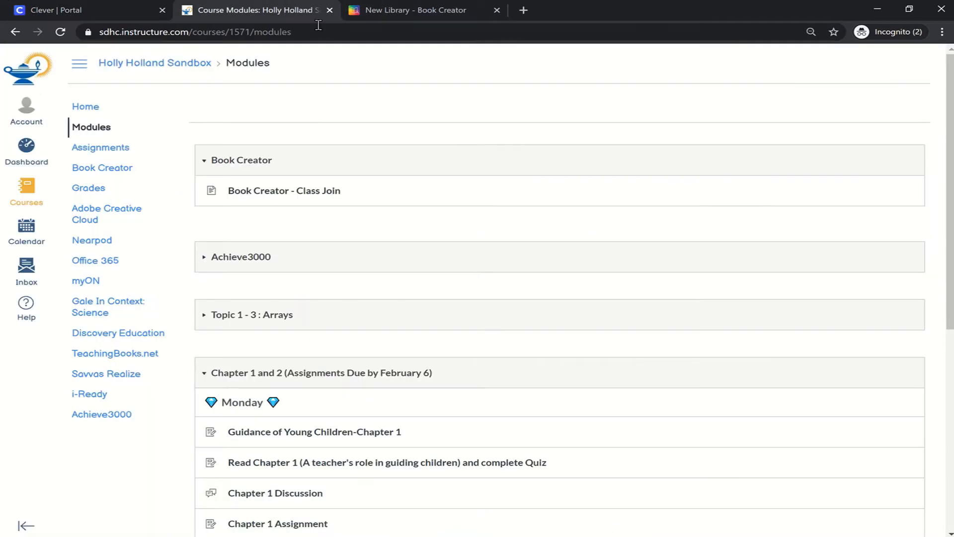
{"action": "left_click", "coordinate": [243, 193]}
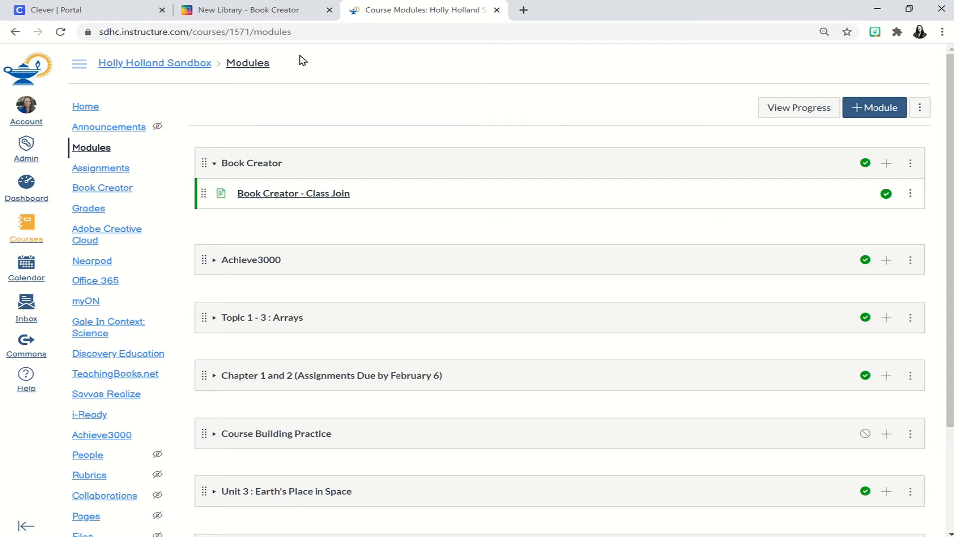
- In the teacher's Book Creator library, copy the public share link of the published Vertebrate book
{"action": "left_click", "coordinate": [247, 15]}
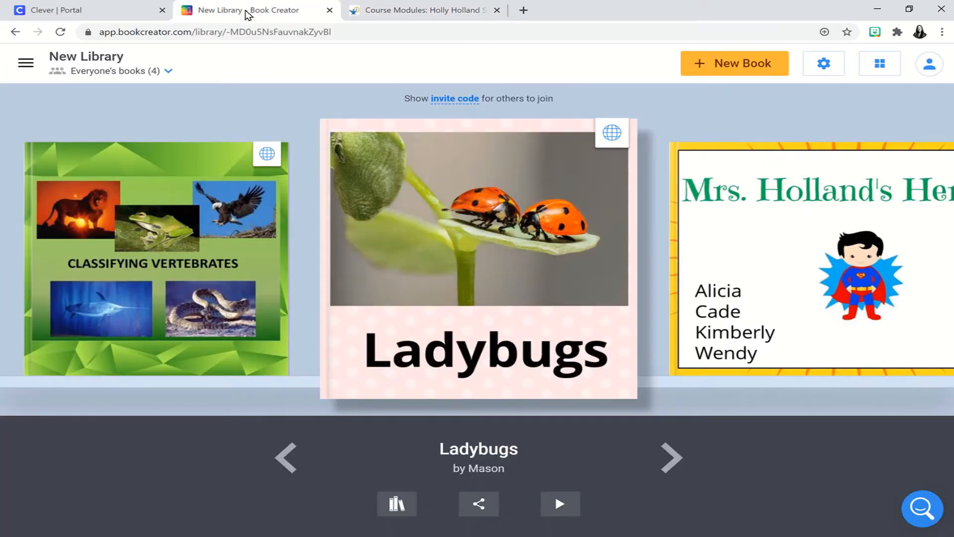
{"action": "left_click", "coordinate": [249, 233]}
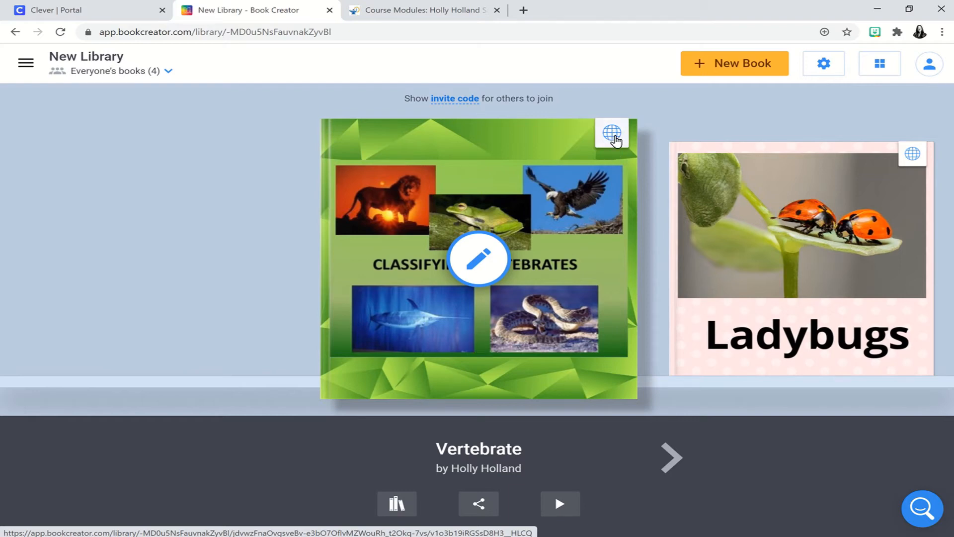
{"action": "left_click", "coordinate": [615, 134]}
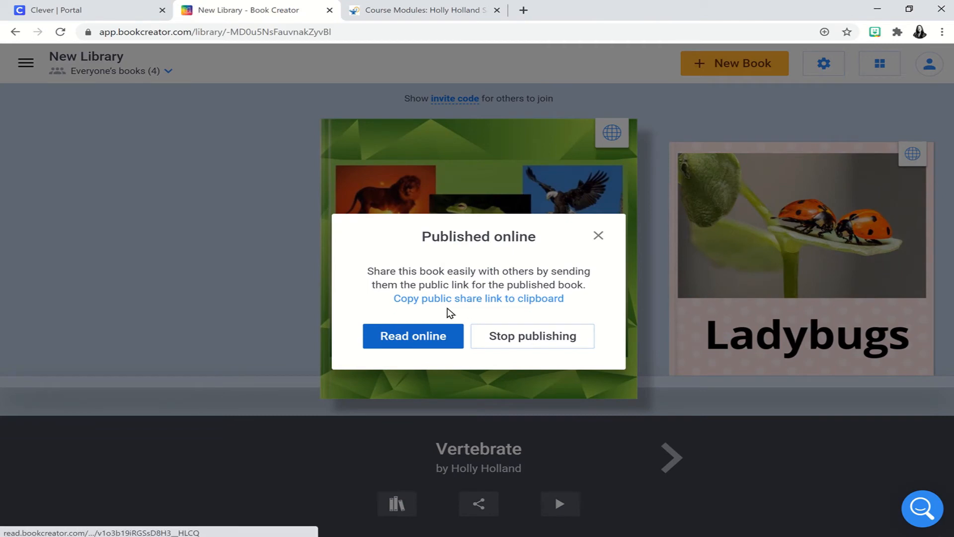
{"action": "left_click", "coordinate": [460, 303]}
- Switch to the teacher's Canvas modules and add a new page named "Science Text" to the Book Creator module
{"action": "left_click", "coordinate": [430, 9]}
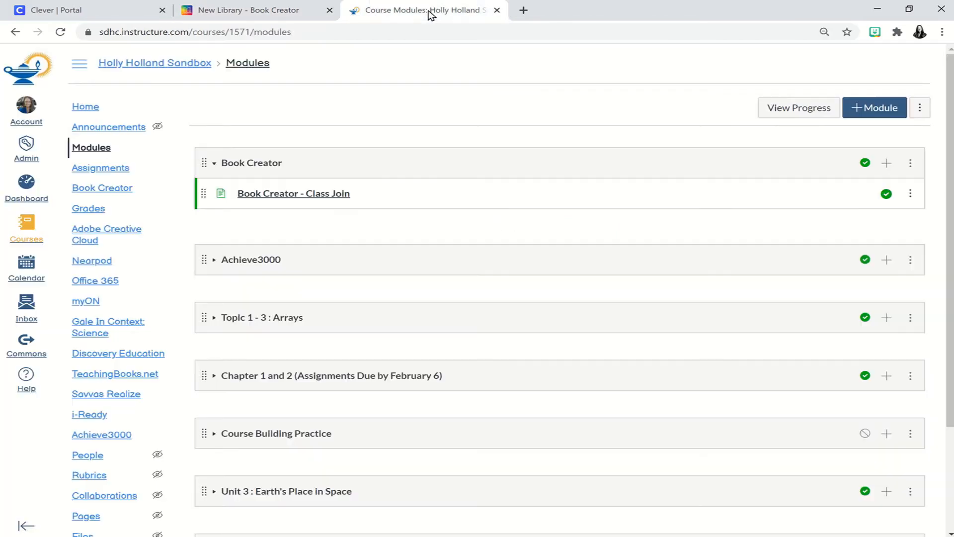
{"action": "left_click", "coordinate": [887, 165]}
{"action": "left_click", "coordinate": [388, 202]}
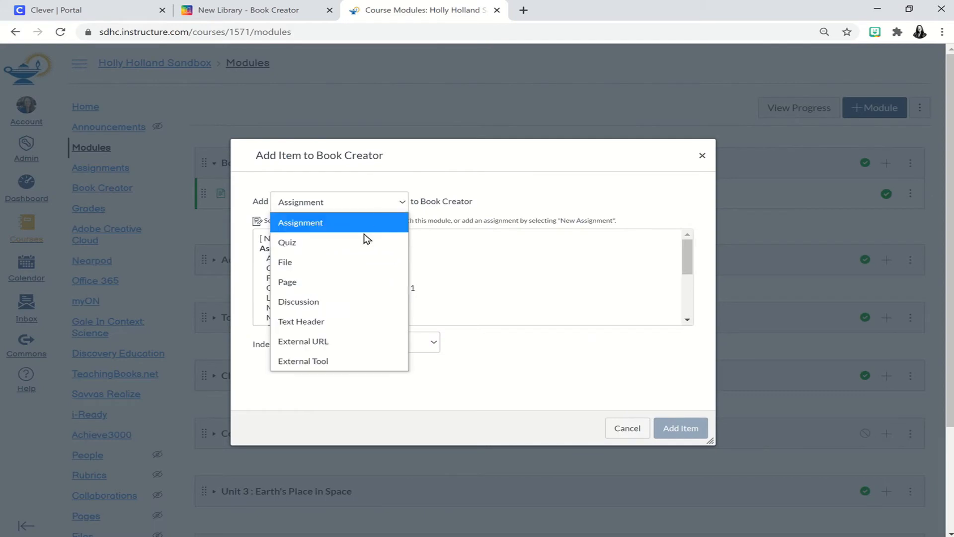
{"action": "left_click", "coordinate": [343, 288]}
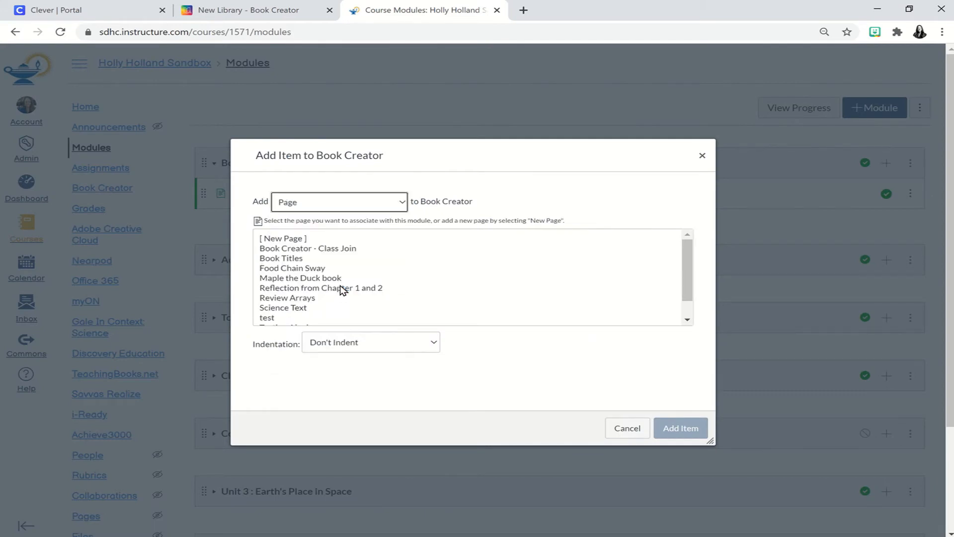
{"action": "left_click", "coordinate": [327, 243]}
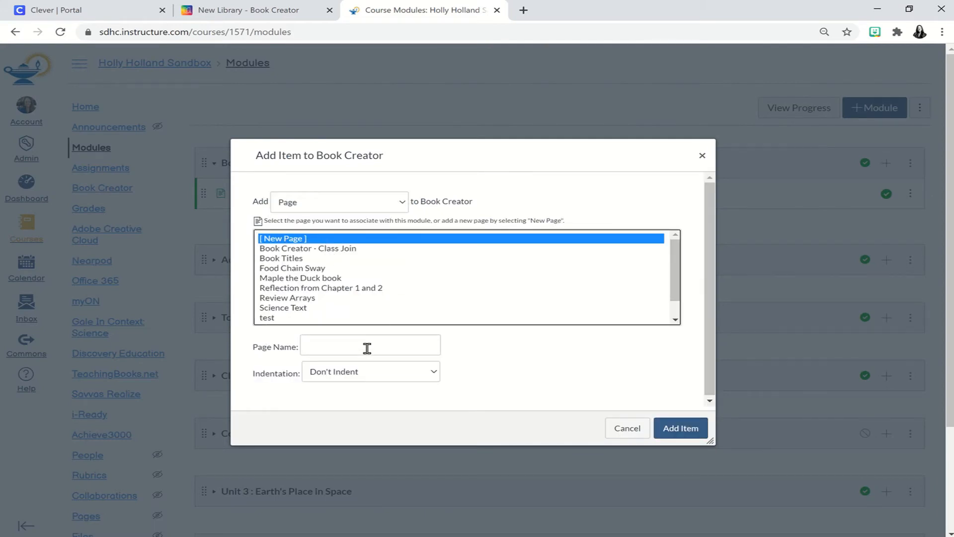
{"action": "left_click", "coordinate": [367, 348]}
{"action": "type", "text": "Sci"}
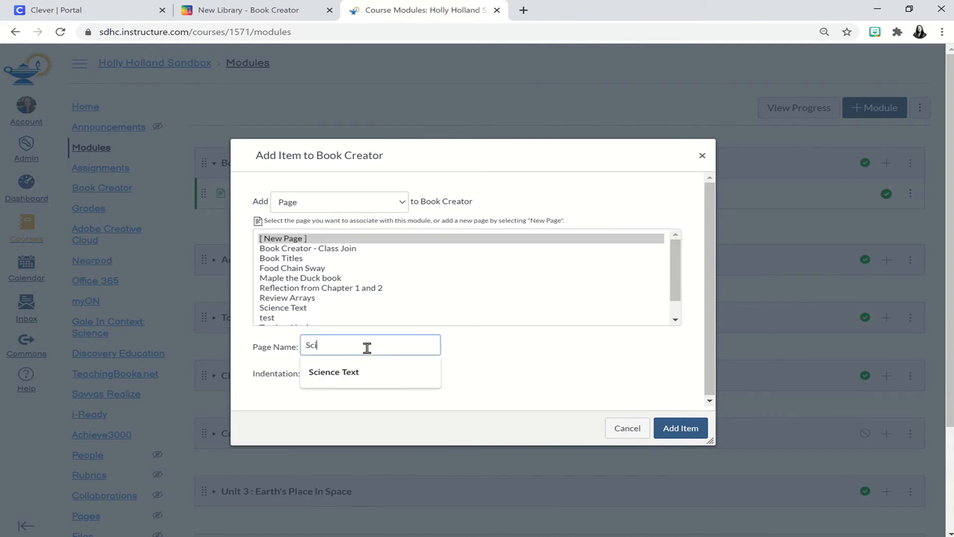
{"action": "type", "text": "ence Tes"}
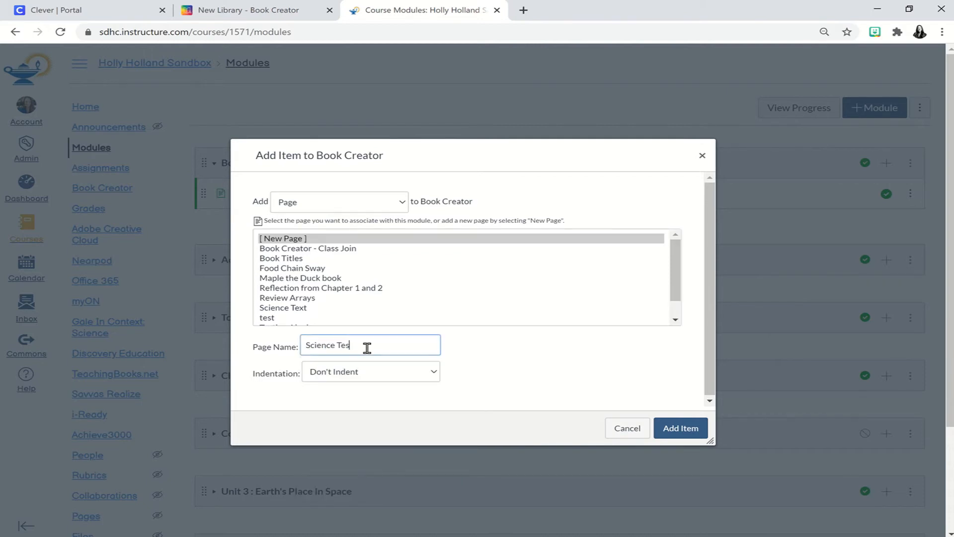
{"action": "type", "text": "xt"}
{"action": "left_click", "coordinate": [681, 428]}
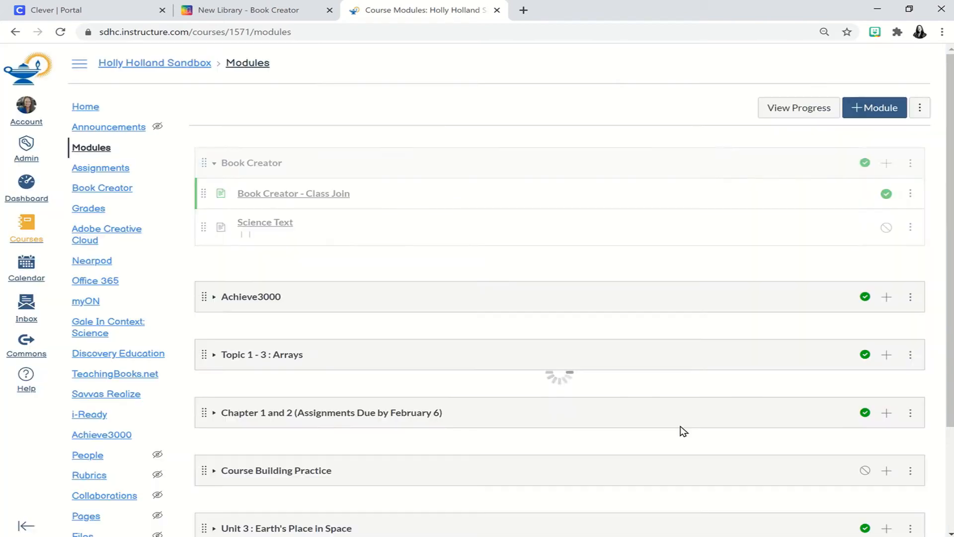
- Edit the new science page and insert an external link with the text "Science Text" pointing to the copied book link
{"action": "left_click", "coordinate": [266, 224]}
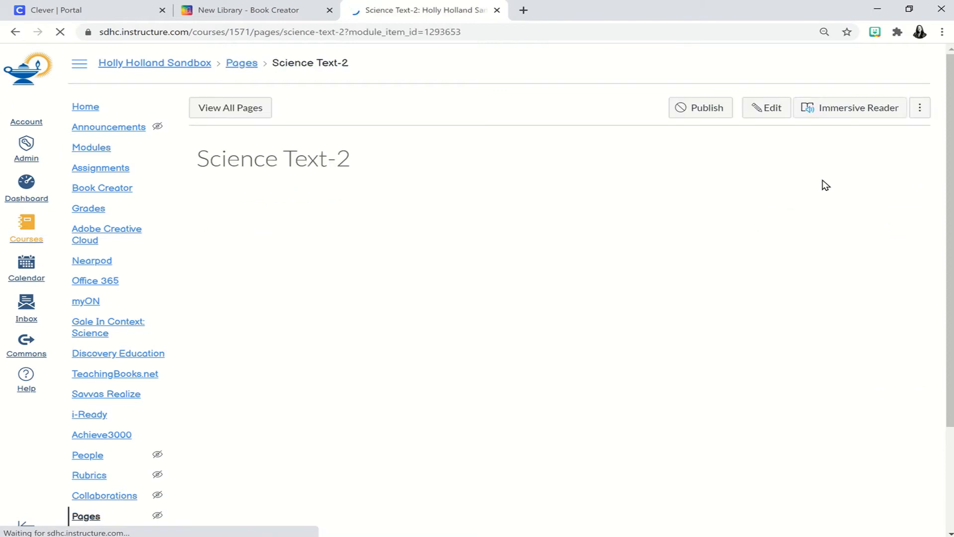
{"action": "left_click", "coordinate": [768, 109]}
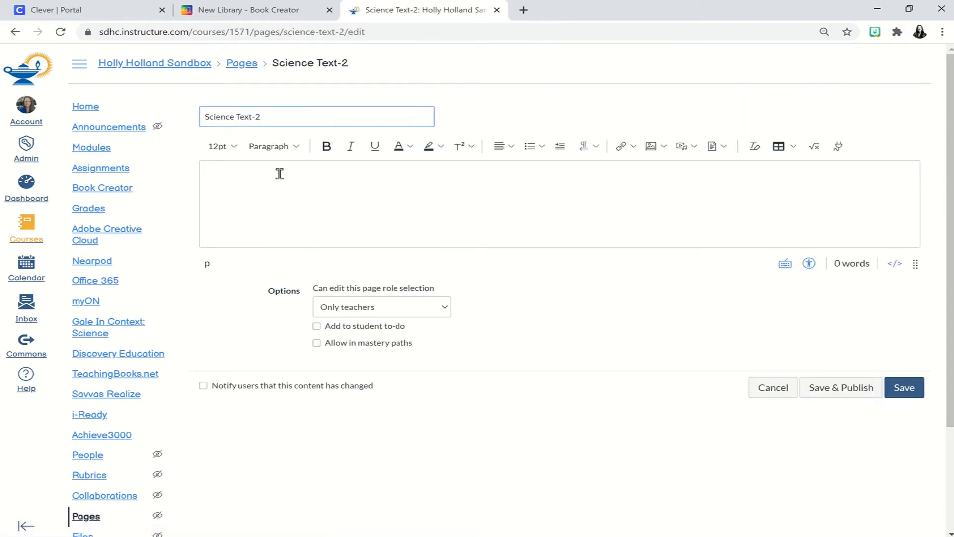
{"action": "left_click", "coordinate": [277, 173]}
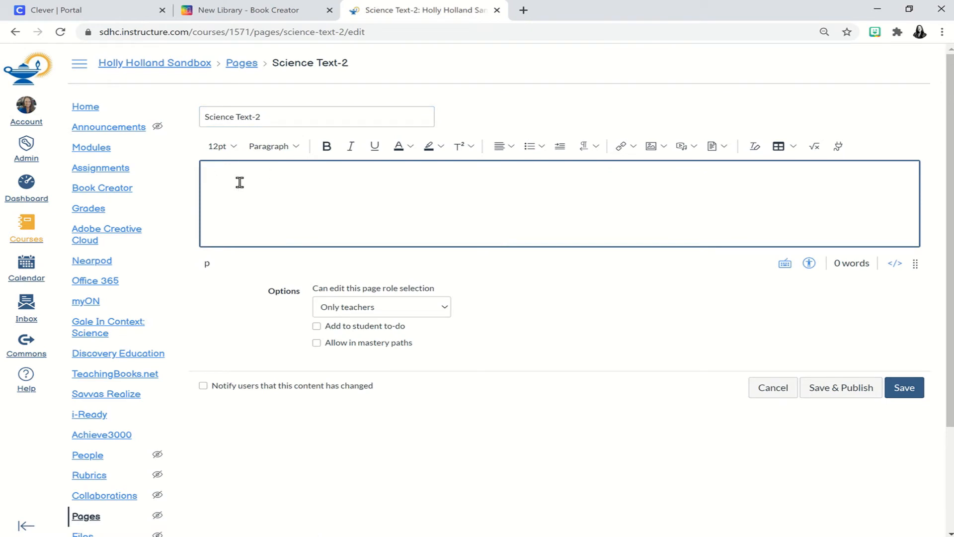
{"action": "left_click", "coordinate": [633, 150]}
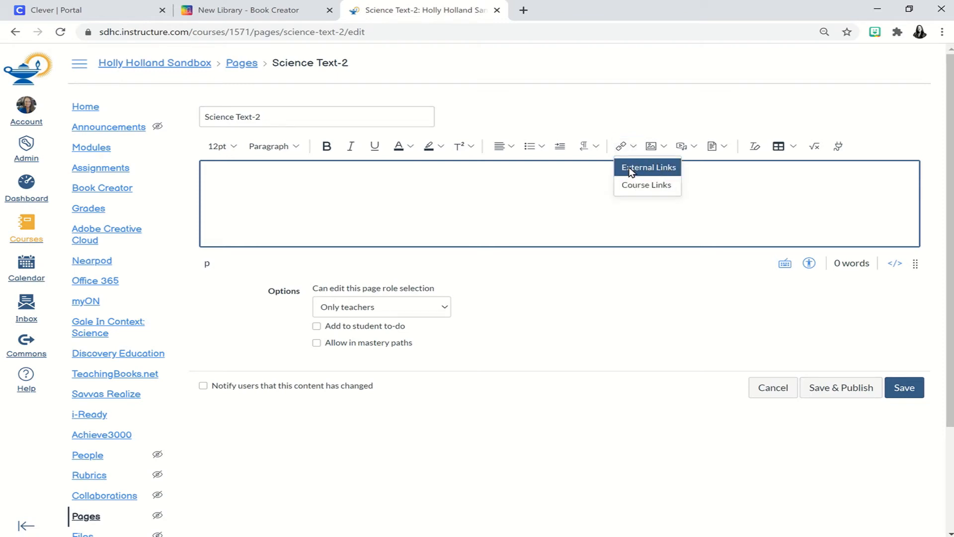
{"action": "left_click", "coordinate": [629, 170]}
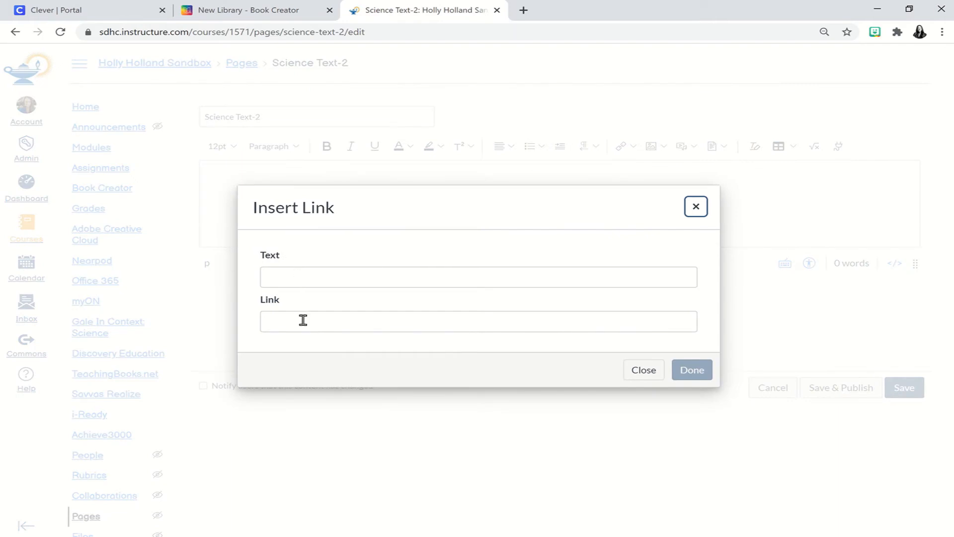
{"action": "left_click", "coordinate": [308, 277]}
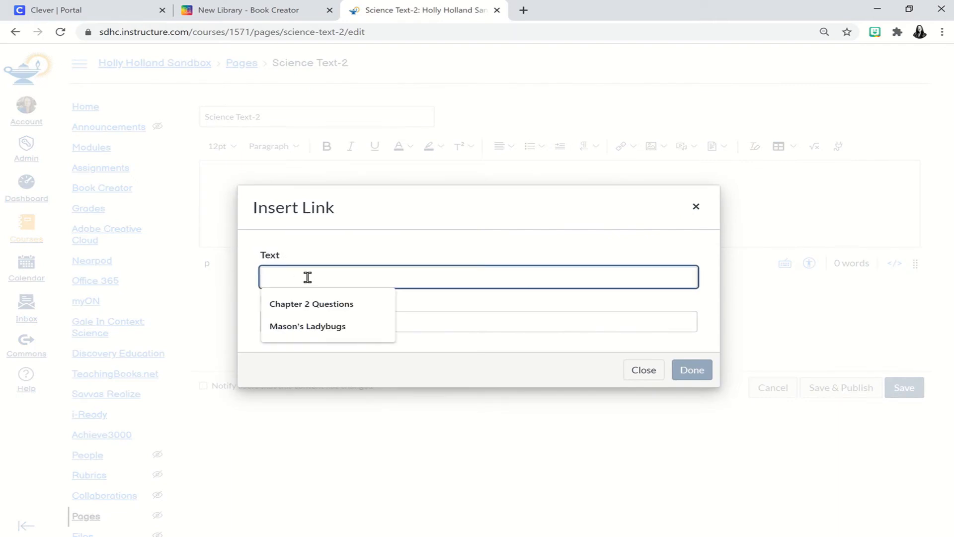
{"action": "type", "text": "Science Text"}
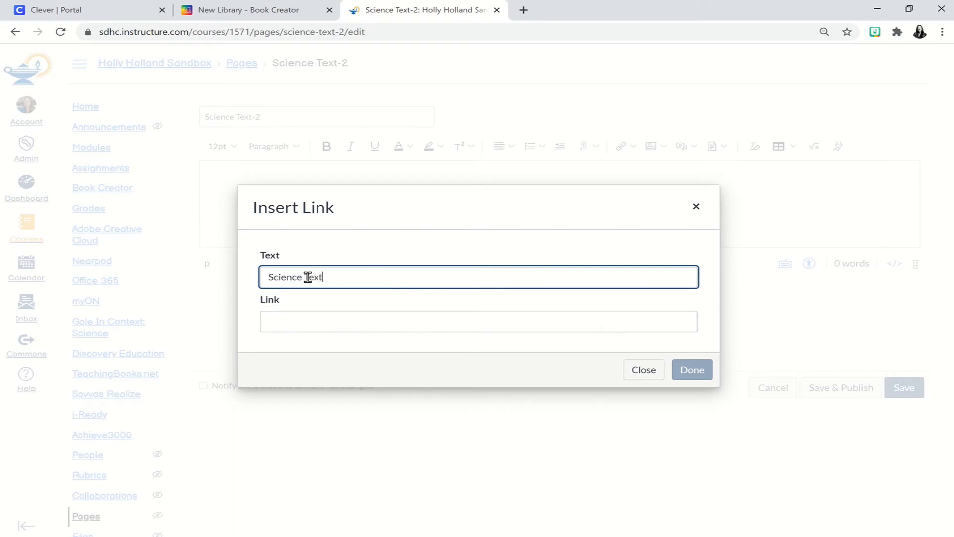
{"action": "left_click", "coordinate": [289, 321]}
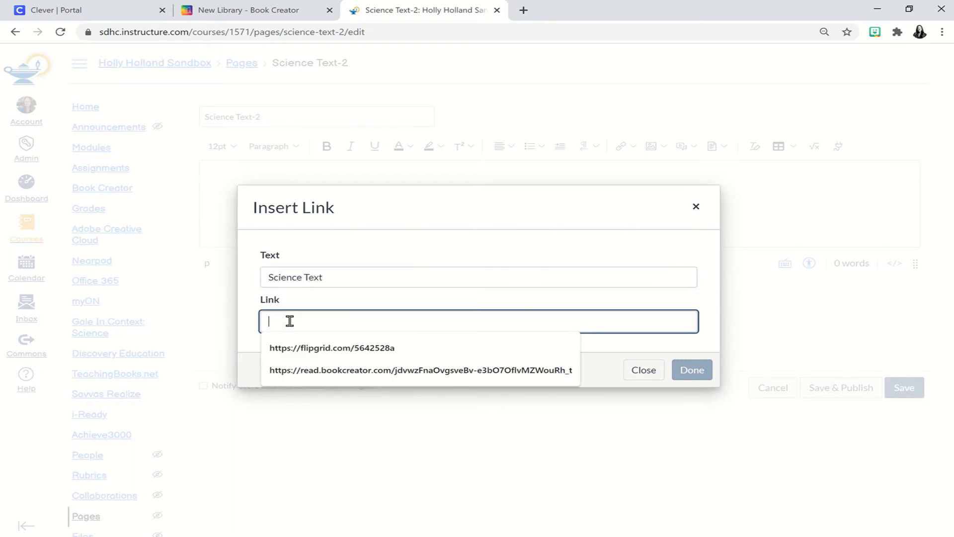
{"action": "right_click", "coordinate": [287, 323]}
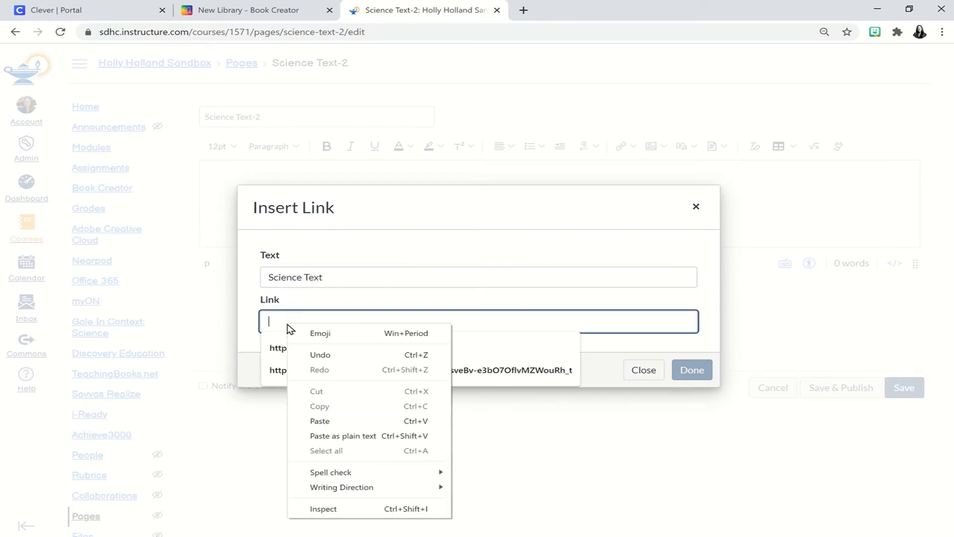
{"action": "left_click", "coordinate": [328, 420]}
{"action": "left_click", "coordinate": [690, 373]}
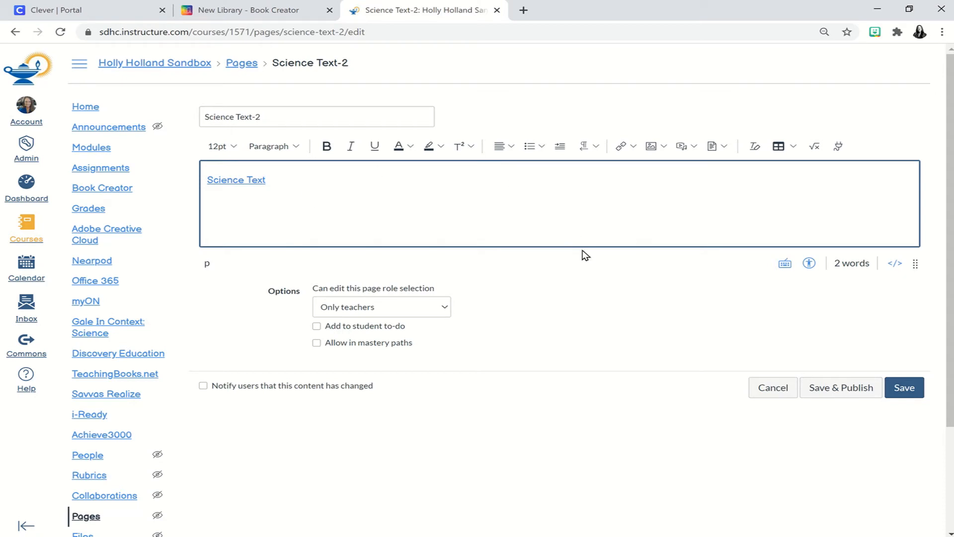
- Open the Vertebrate book's copied public link in a new browser tab
{"action": "left_click", "coordinate": [268, 12]}
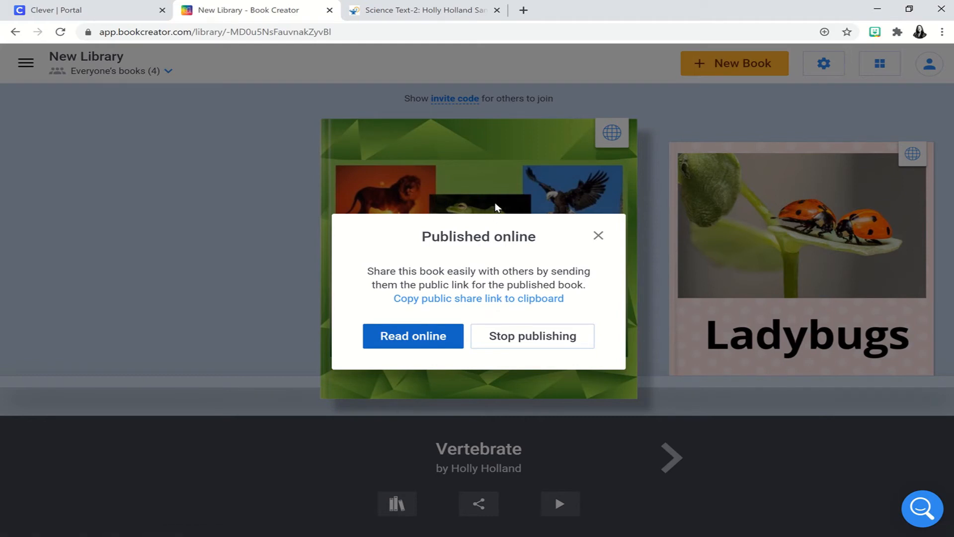
{"action": "left_click", "coordinate": [525, 10]}
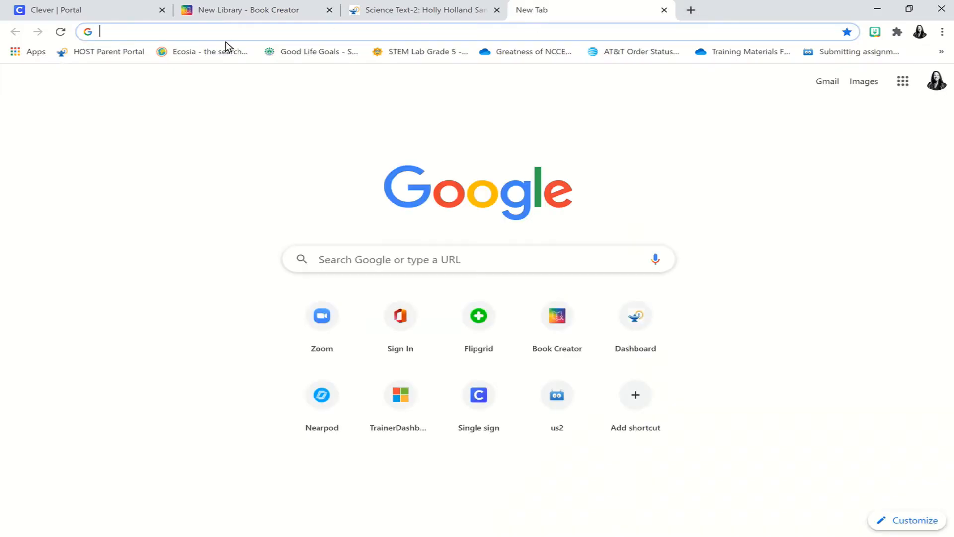
{"action": "right_click", "coordinate": [170, 31]}
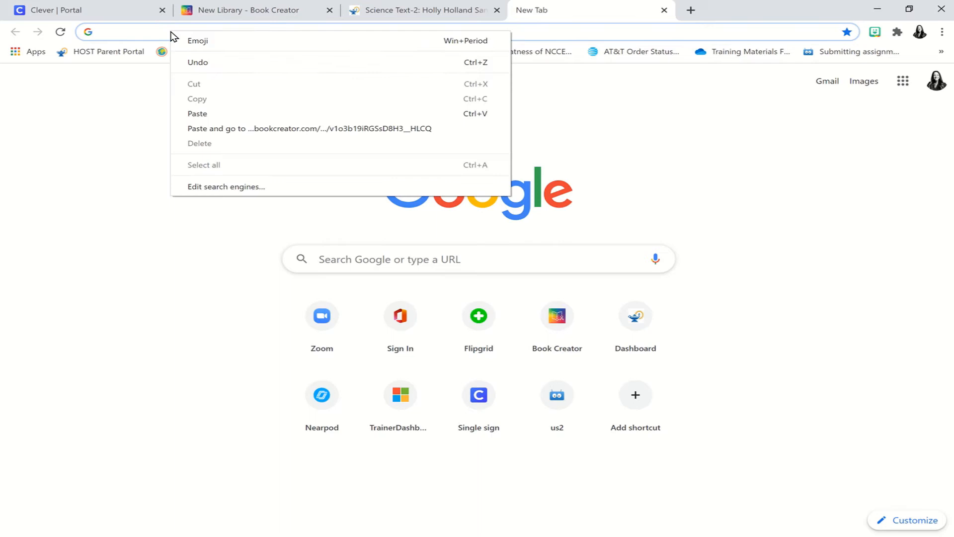
{"action": "left_click", "coordinate": [211, 113]}
{"action": "key", "text": "Return"}
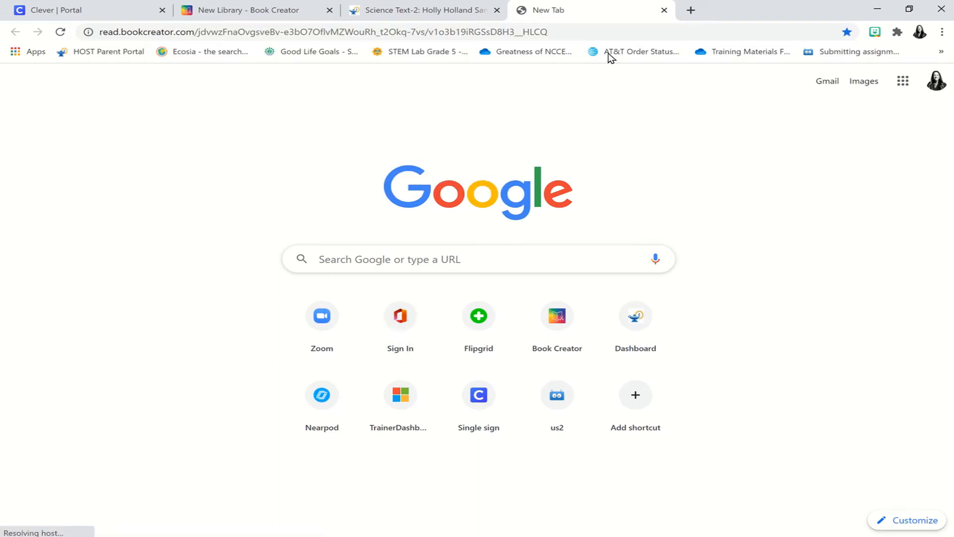
{"action": "left_click", "coordinate": [592, 31]}
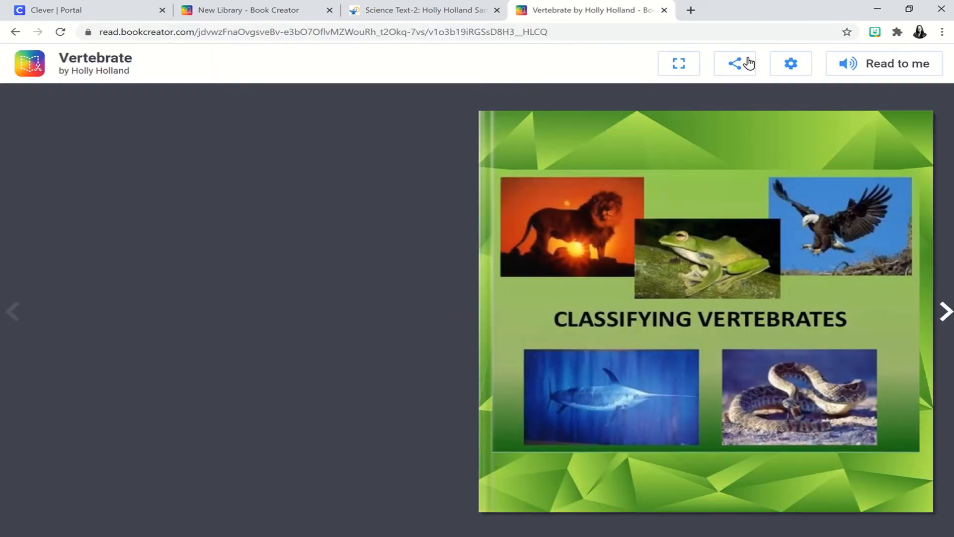
- Copy the Vertebrate book's website embed code to the clipboard from its sharing options, and close the embed dialog
{"action": "left_click", "coordinate": [944, 314]}
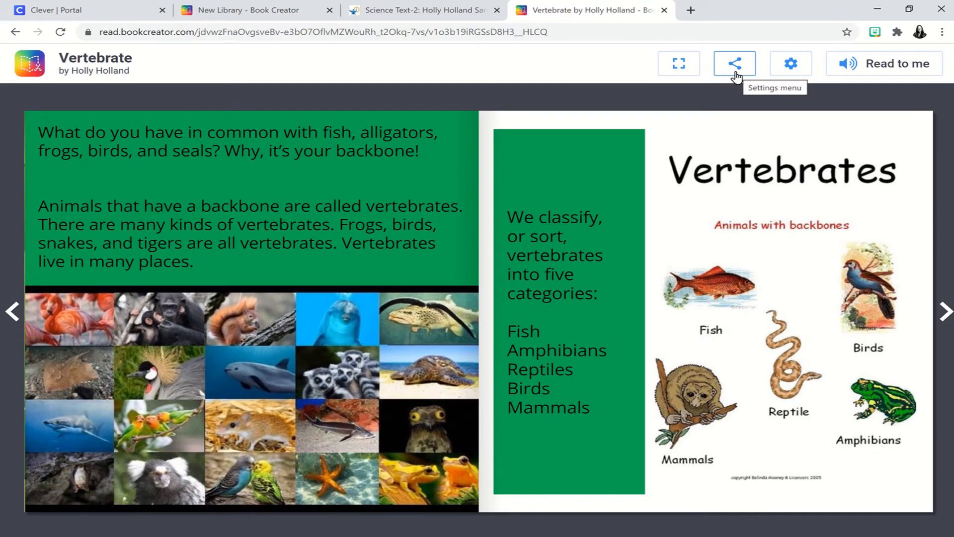
{"action": "left_click", "coordinate": [740, 69]}
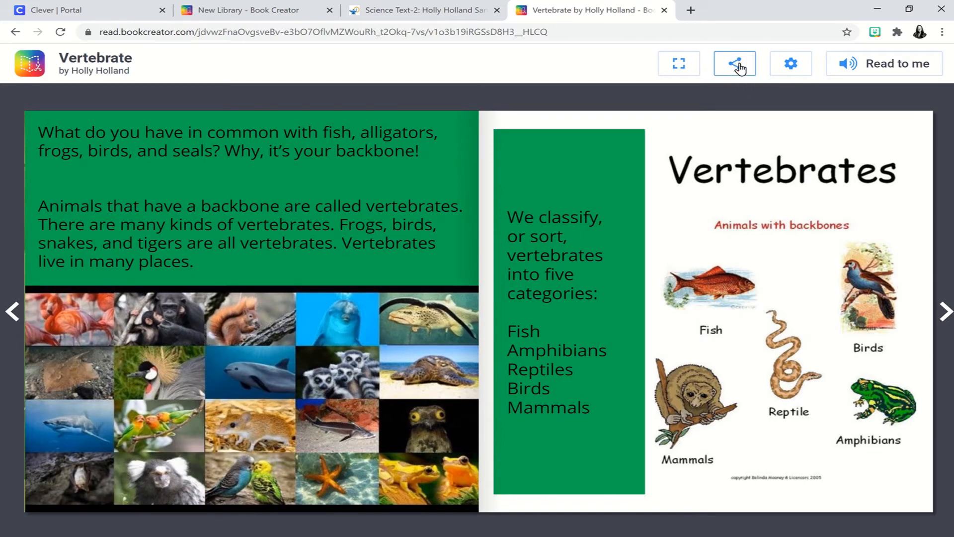
{"action": "left_click", "coordinate": [740, 68]}
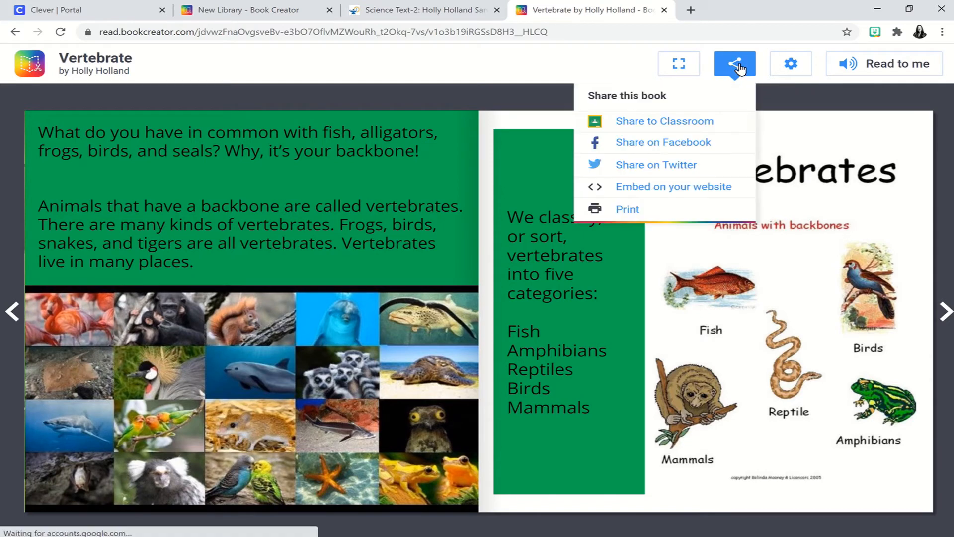
{"action": "left_click", "coordinate": [669, 190]}
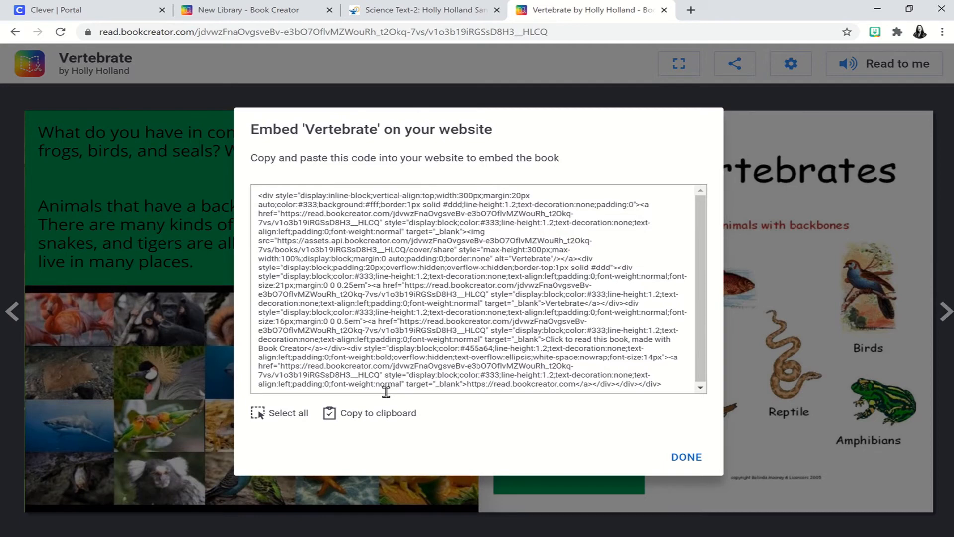
{"action": "left_click", "coordinate": [359, 420]}
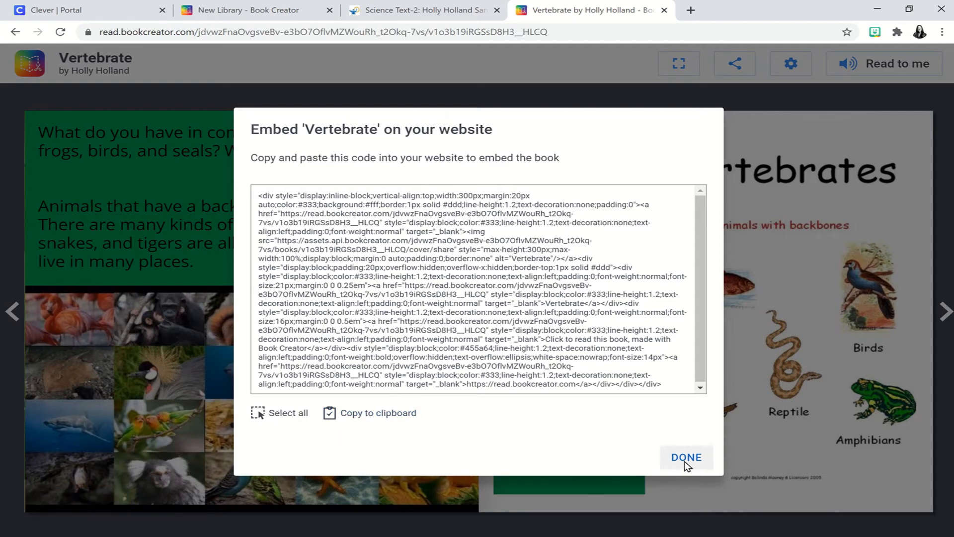
{"action": "left_click", "coordinate": [684, 465]}
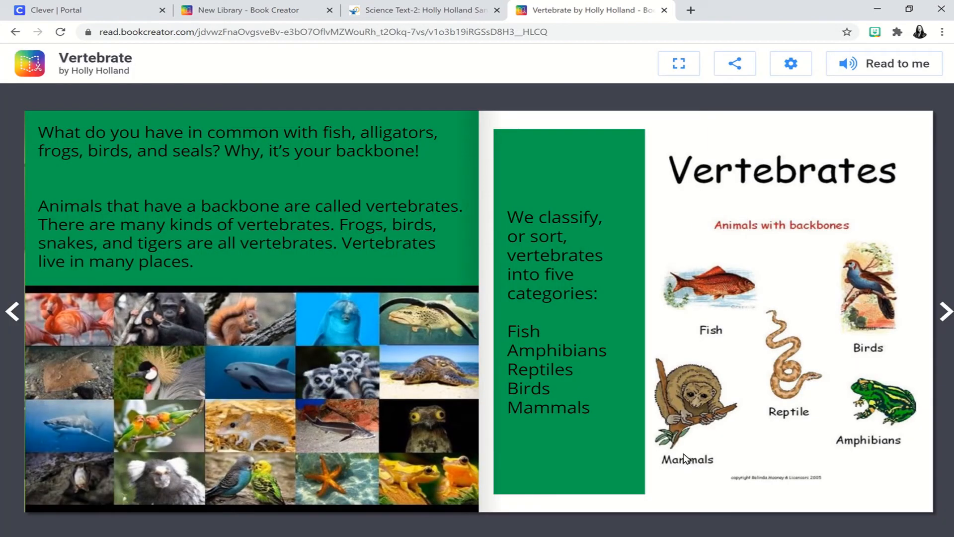
- In the Canvas page Science Text-2, paste the embed code below the existing link in the raw HTML and save the page
{"action": "left_click", "coordinate": [422, 10]}
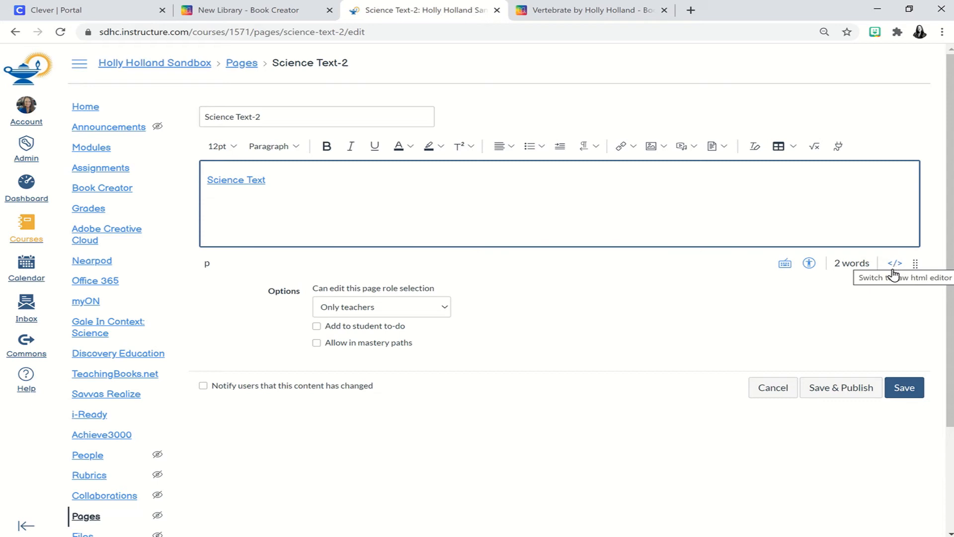
{"action": "left_click", "coordinate": [894, 274]}
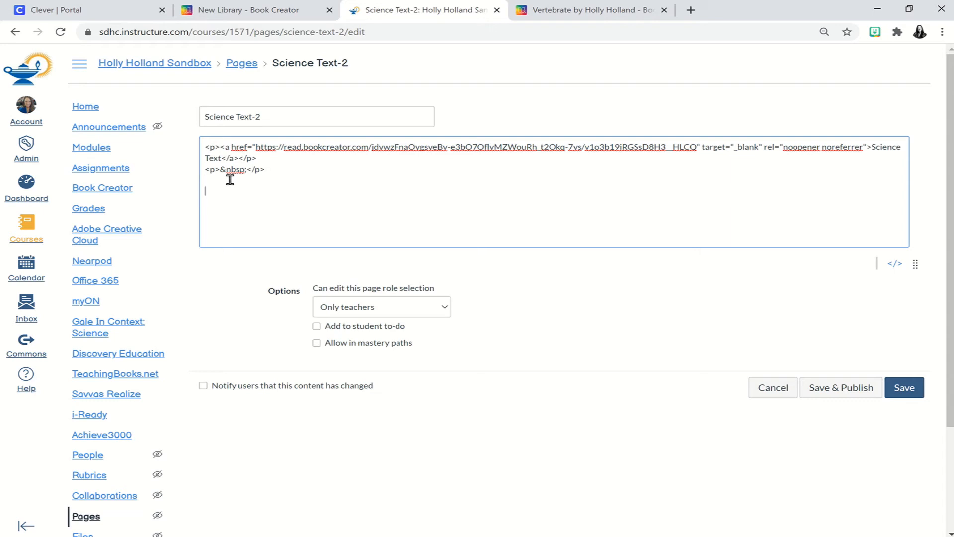
{"action": "right_click", "coordinate": [210, 195]}
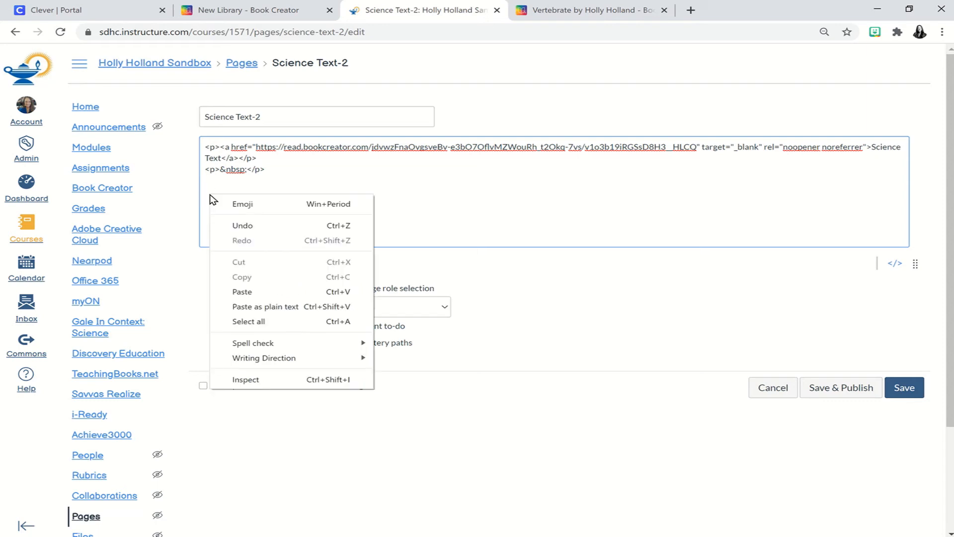
{"action": "left_click", "coordinate": [242, 292]}
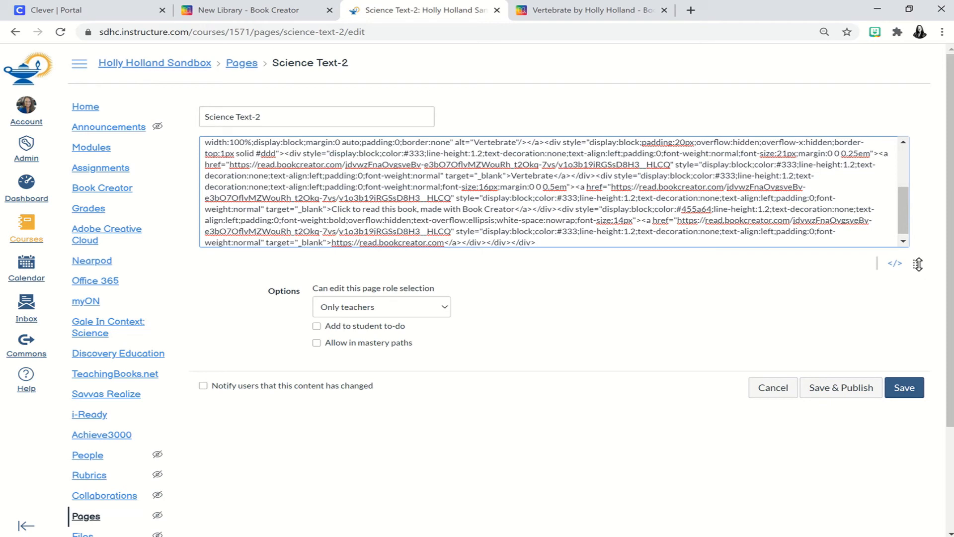
{"action": "left_click_drag", "start_coordinate": [916, 264], "coordinate": [939, 403]}
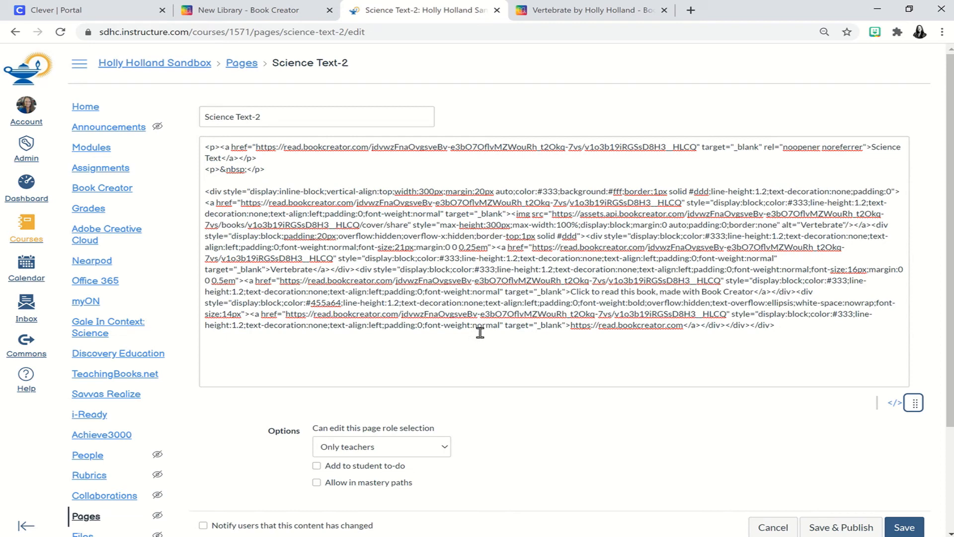
{"action": "left_click", "coordinate": [912, 529]}
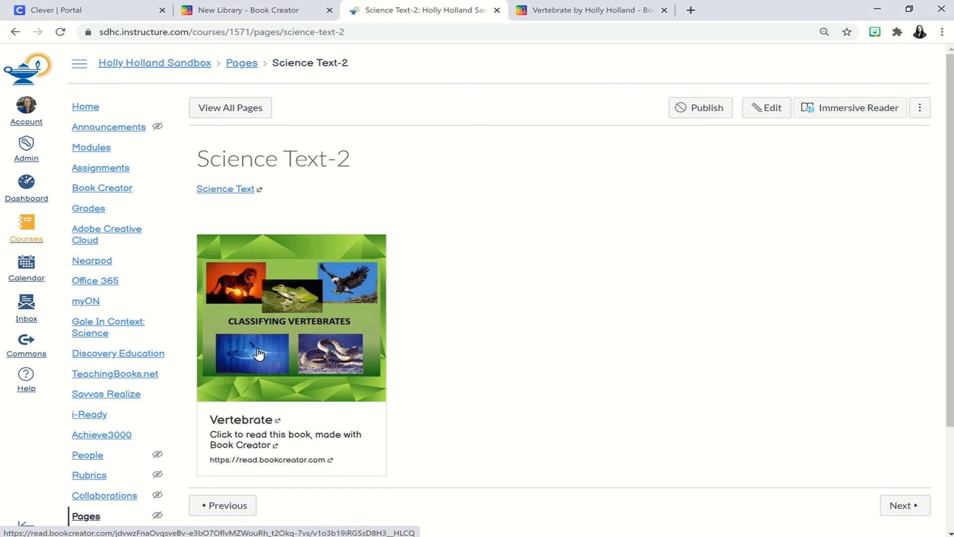
- Open the embedded Vertebrate book from the saved page, preview its Fish video, and page on to the Amphibians spread
{"action": "left_click", "coordinate": [246, 376]}
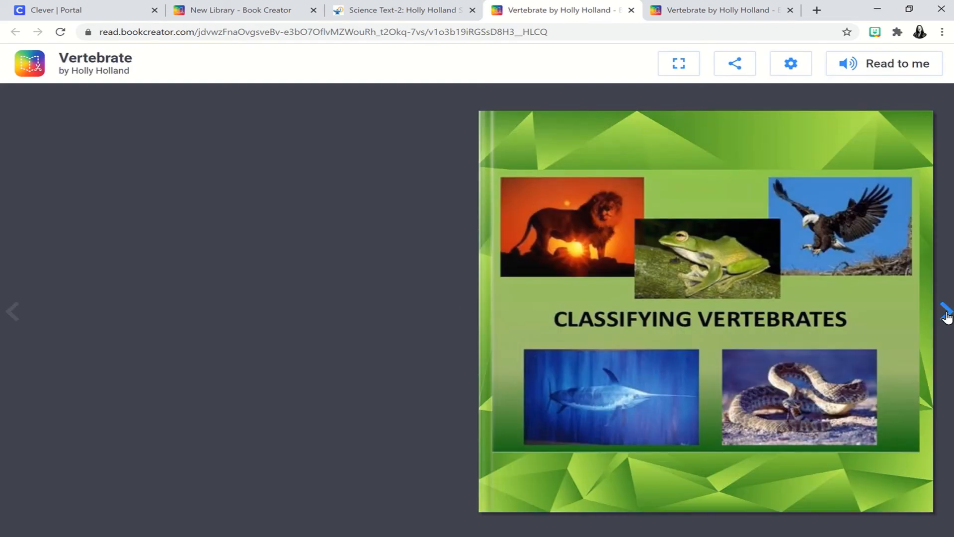
{"action": "left_click", "coordinate": [945, 313]}
{"action": "left_click", "coordinate": [945, 314]}
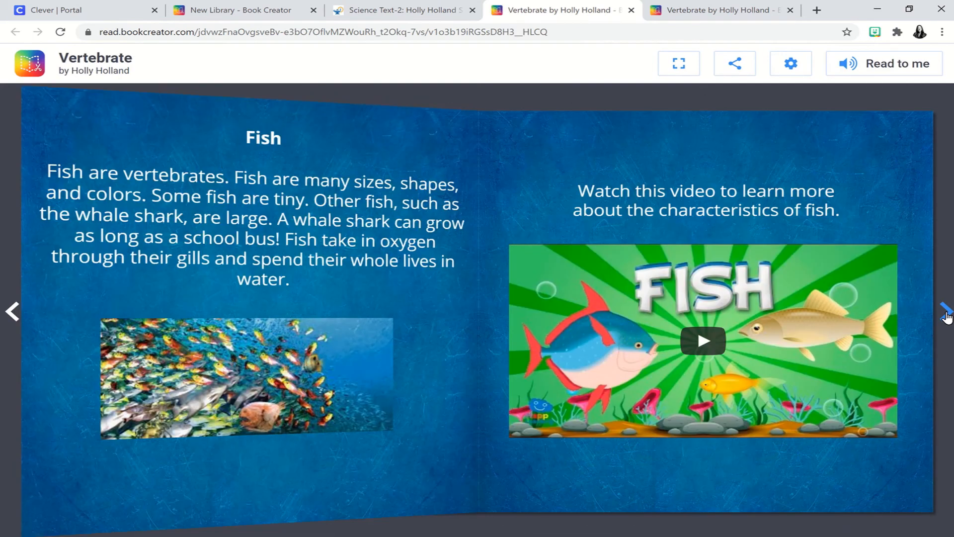
{"action": "left_click", "coordinate": [694, 343]}
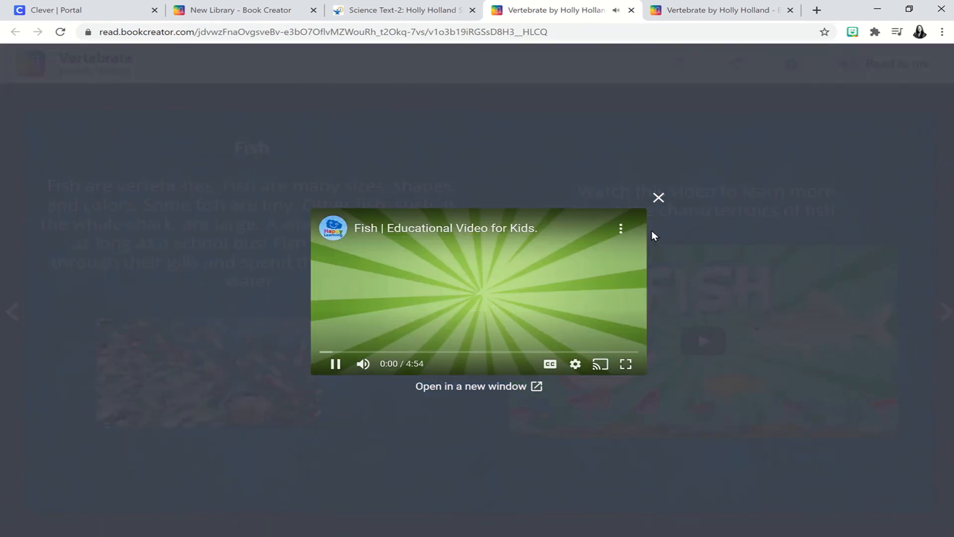
{"action": "left_click", "coordinate": [658, 197]}
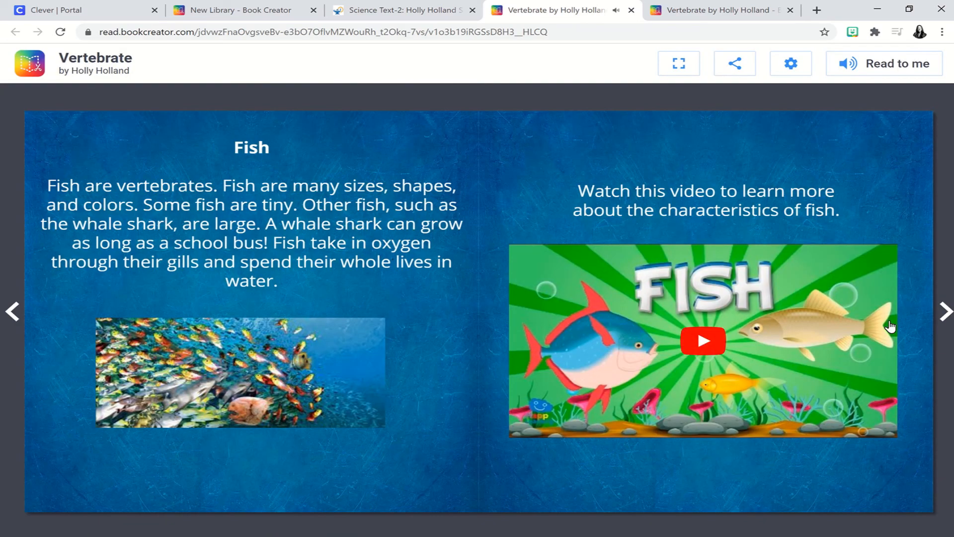
{"action": "left_click", "coordinate": [945, 312]}
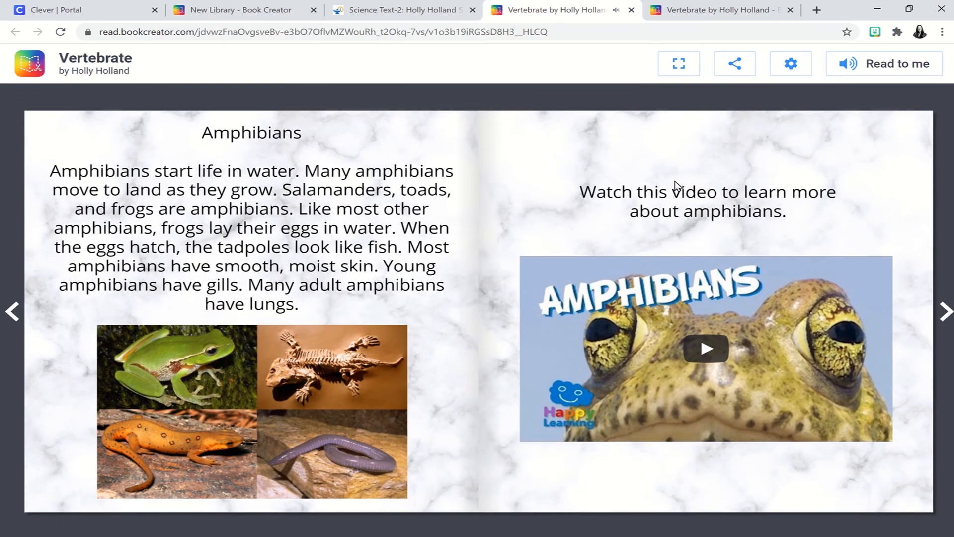
- Return to the Science Text-2 page, test its Science Text link to the book, and go back to Canvas
{"action": "left_click", "coordinate": [377, 14]}
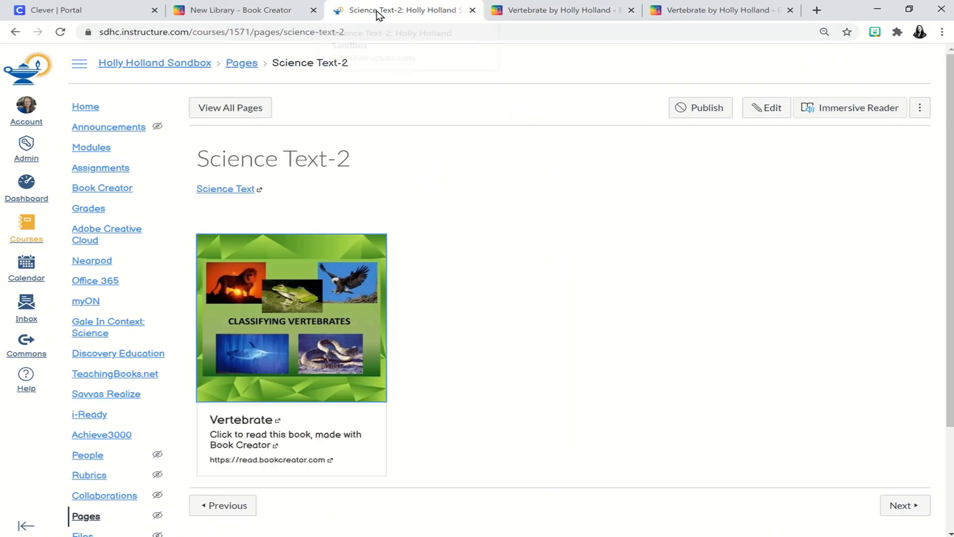
{"action": "left_click", "coordinate": [227, 191]}
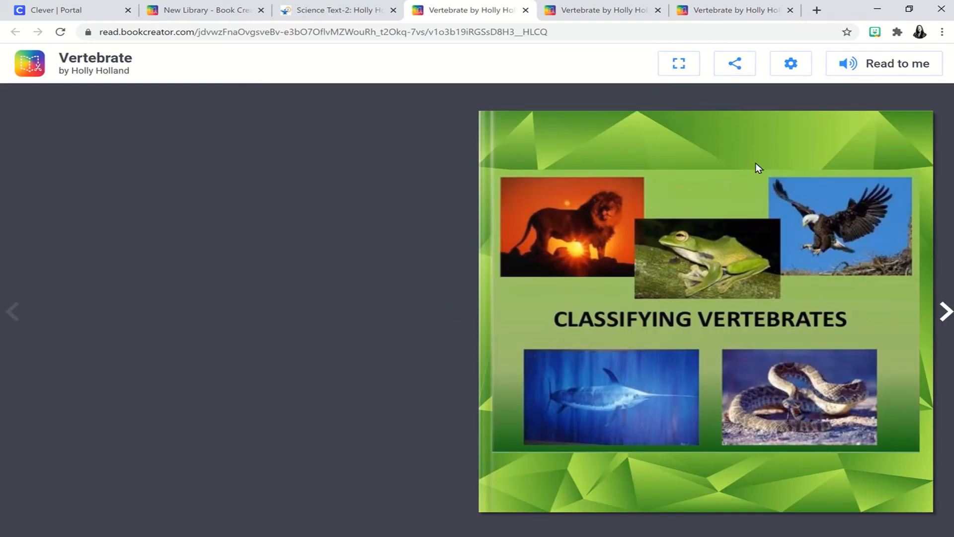
{"action": "left_click", "coordinate": [336, 17]}
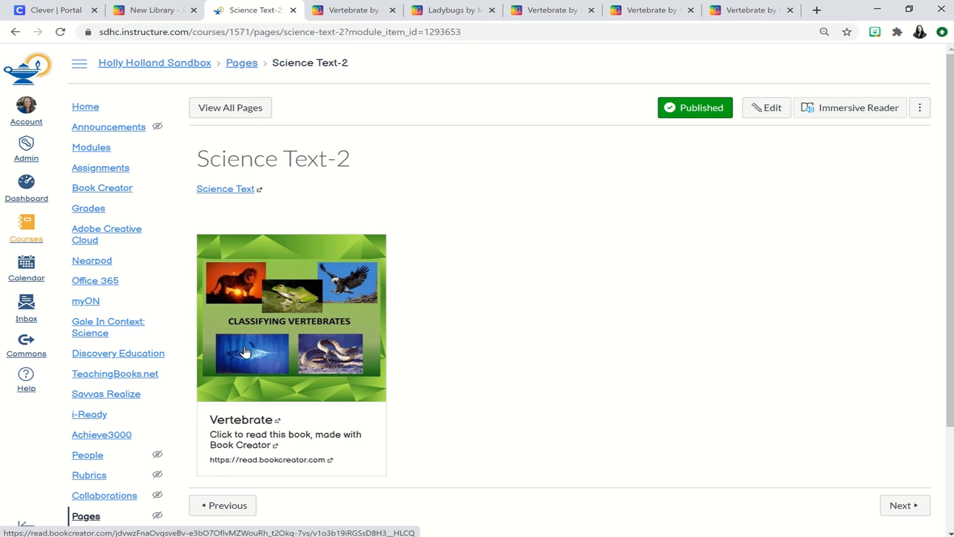
- Open the graded Fireworks discussion from the Book Creator module and view its prompt
{"action": "left_click", "coordinate": [92, 149]}
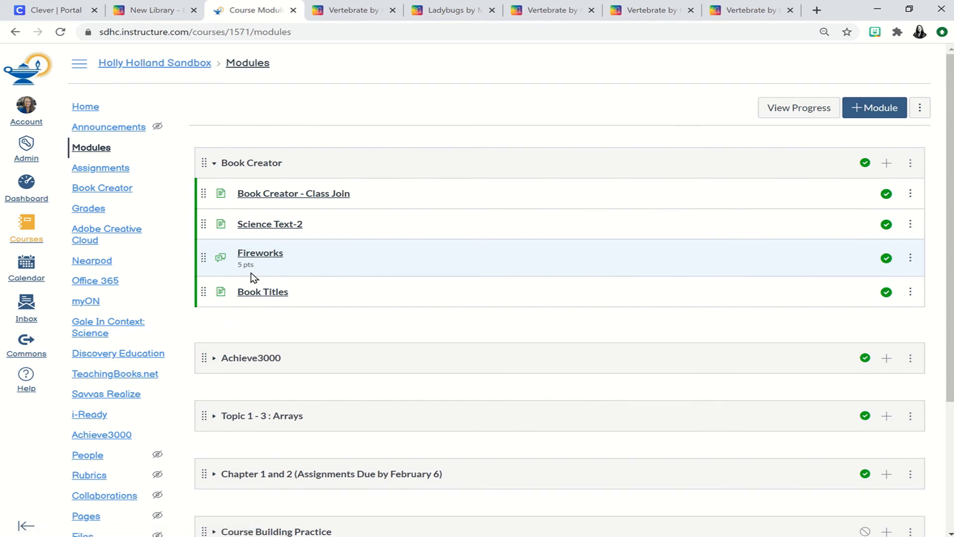
{"action": "left_click", "coordinate": [266, 258]}
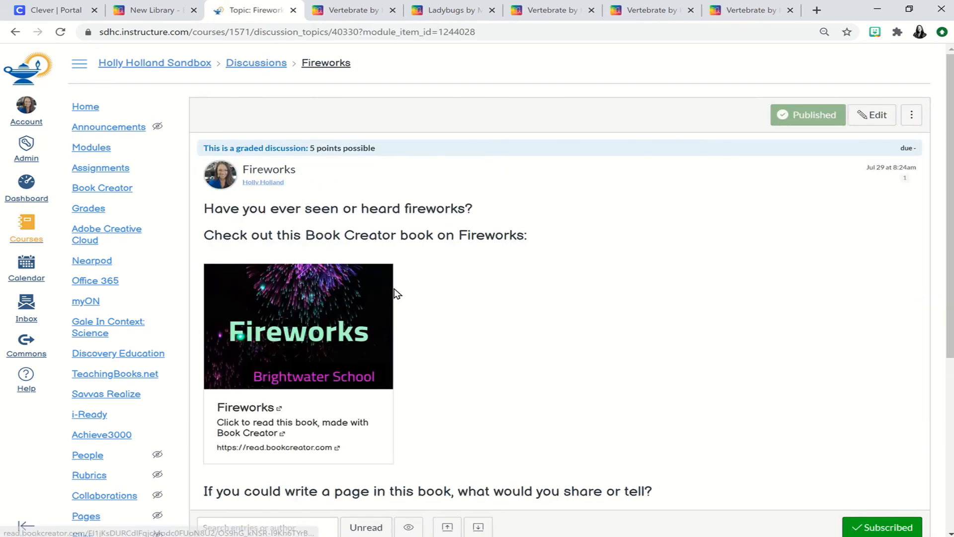
{"action": "scroll", "coordinate": [472, 332], "scroll_direction": "down", "scroll_amount": 2}
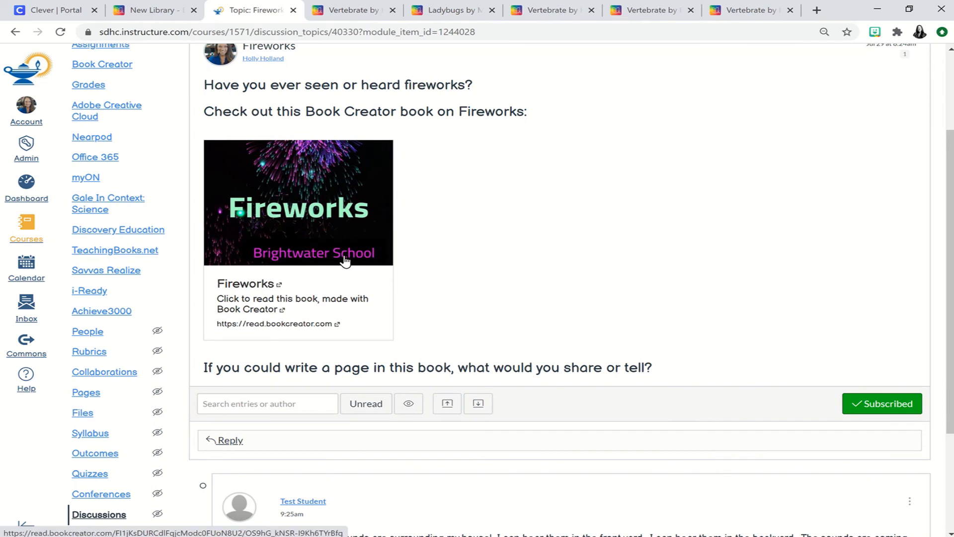
- Open the Fireworks book embedded in the discussion, and play and pause the video on its first spread
{"action": "left_click", "coordinate": [344, 261]}
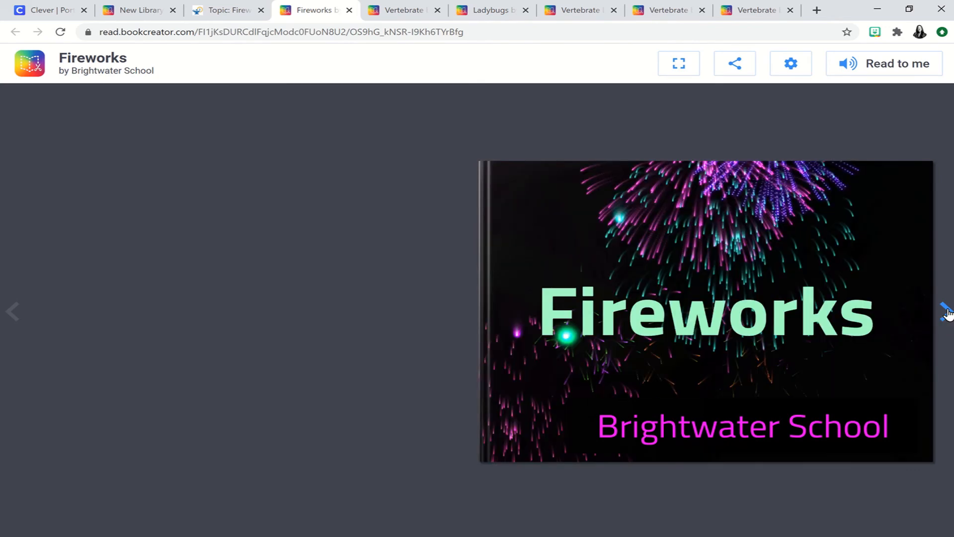
{"action": "left_click", "coordinate": [947, 312]}
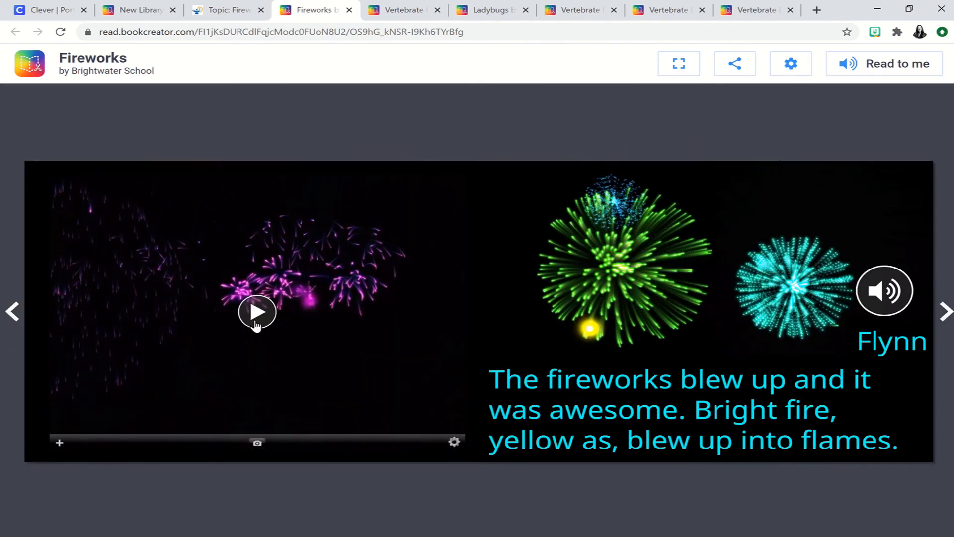
{"action": "left_click", "coordinate": [257, 312]}
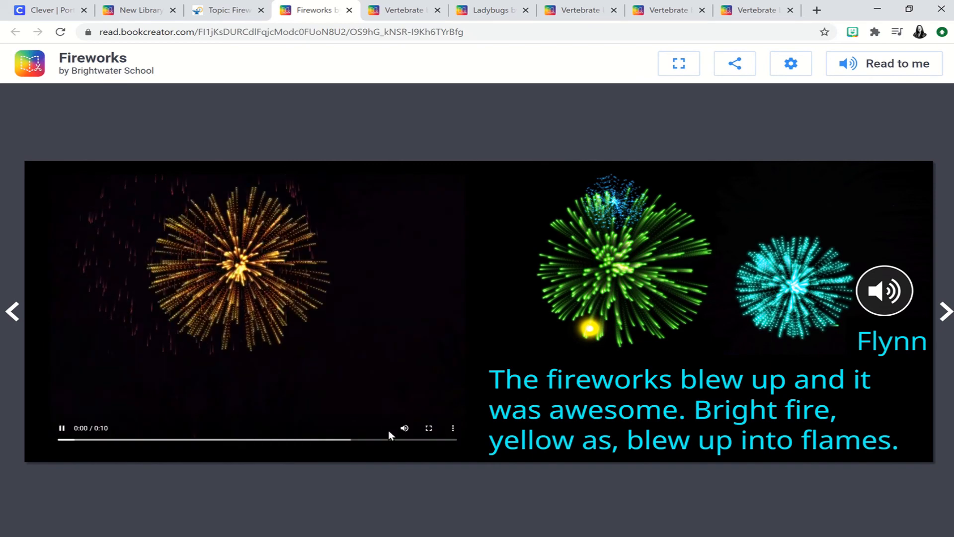
{"action": "left_click", "coordinate": [61, 428]}
- Return to the Fireworks discussion in Canvas and review the Test Student's reply below the prompt
{"action": "left_click", "coordinate": [244, 14]}
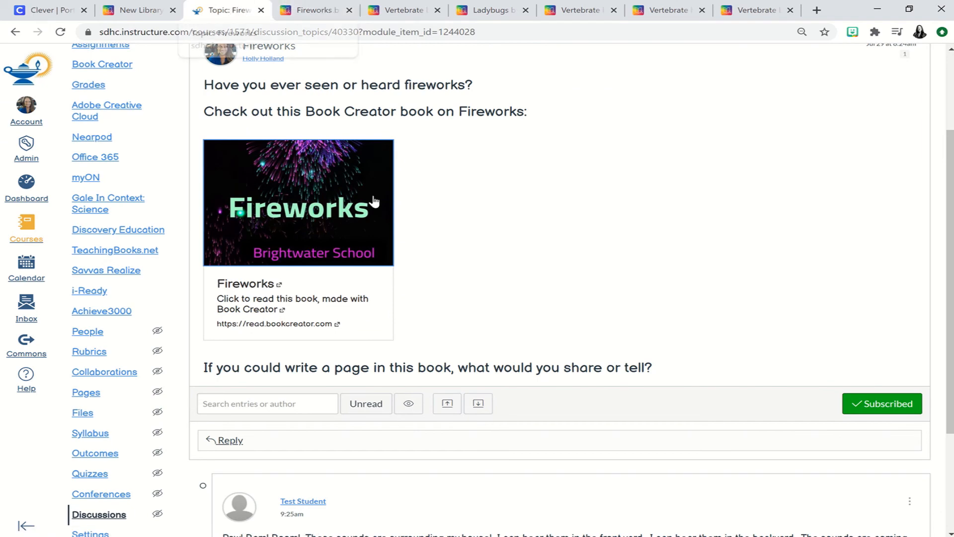
{"action": "scroll", "coordinate": [395, 372], "scroll_direction": "down", "scroll_amount": 2}
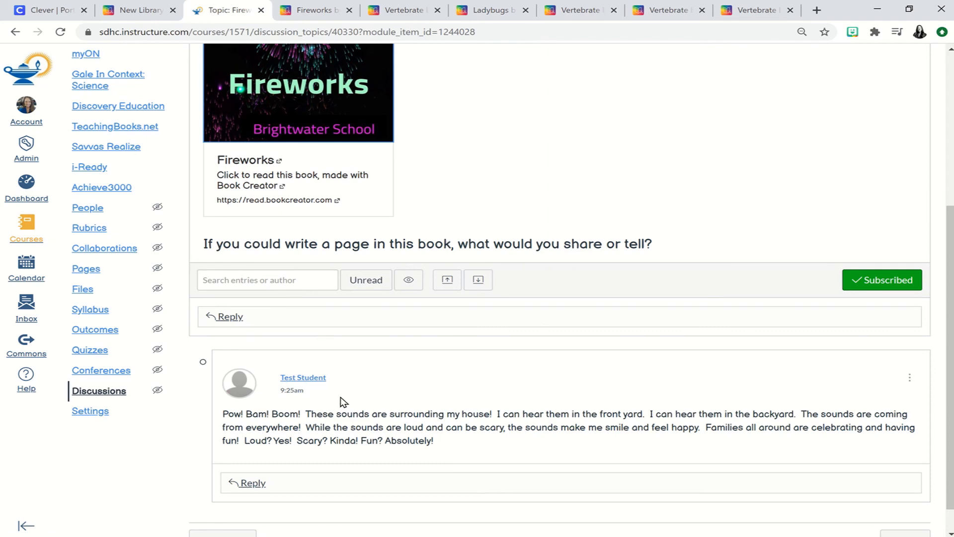
{"action": "scroll", "coordinate": [356, 438], "scroll_direction": "up", "scroll_amount": 5}
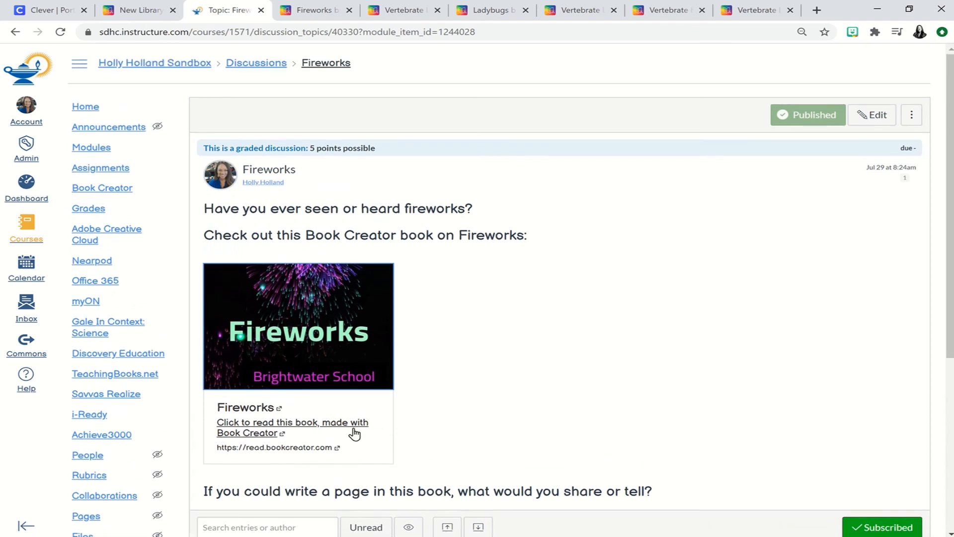
- Open the course gradebook and launch SpeedGrader for the Fireworks discussion
{"action": "left_click", "coordinate": [99, 208]}
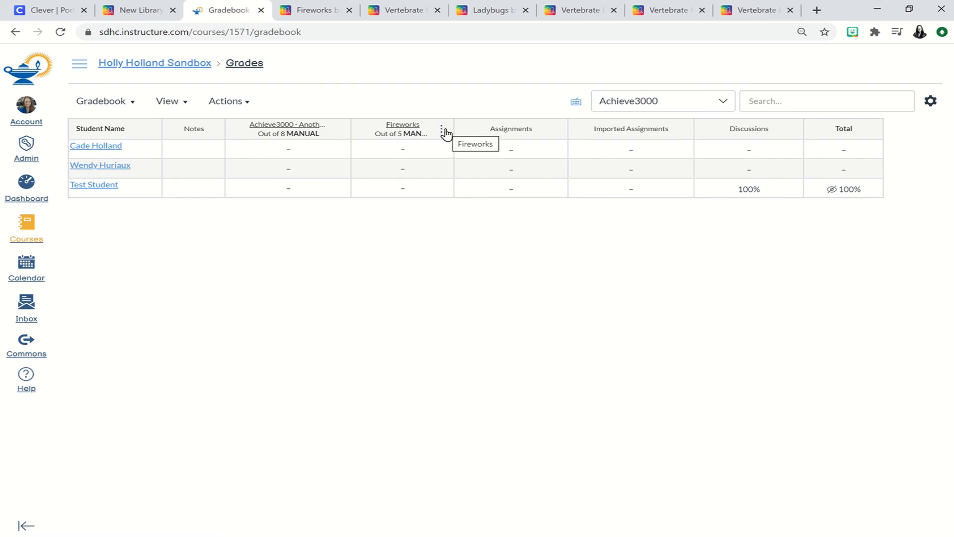
{"action": "left_click", "coordinate": [444, 131]}
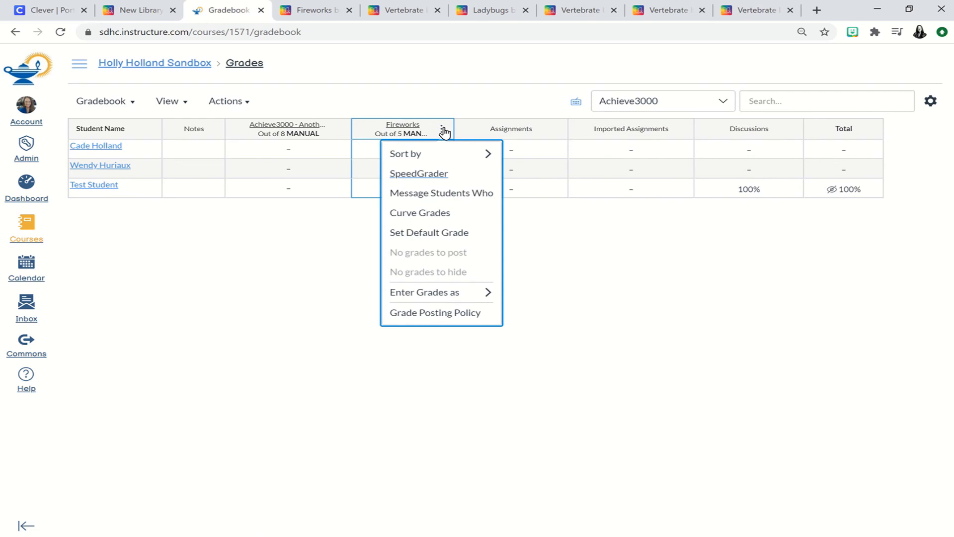
{"action": "left_click", "coordinate": [433, 174]}
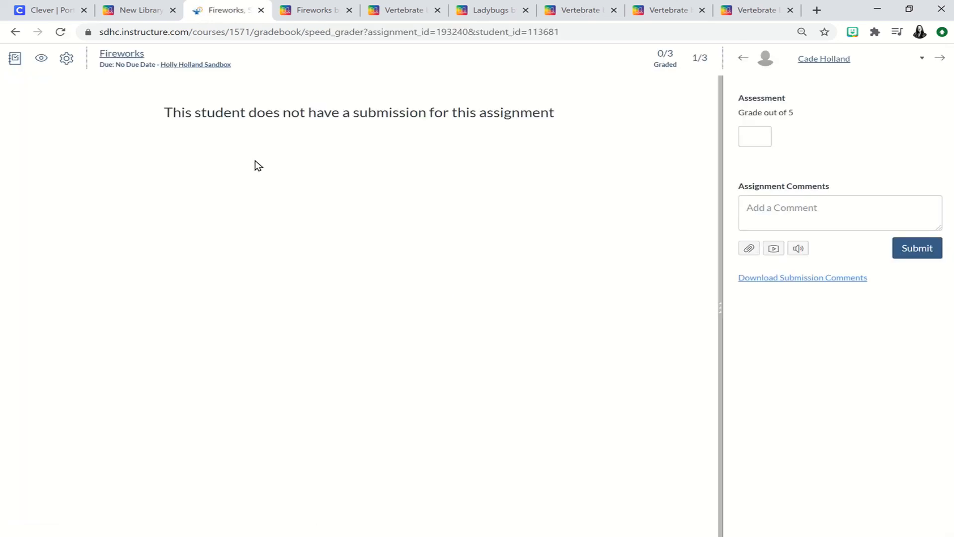
- Go through each student's Fireworks submission and grade field in SpeedGrader, ending at Test Student, and return to the gradebook
{"action": "left_click", "coordinate": [755, 132]}
{"action": "left_click", "coordinate": [938, 59]}
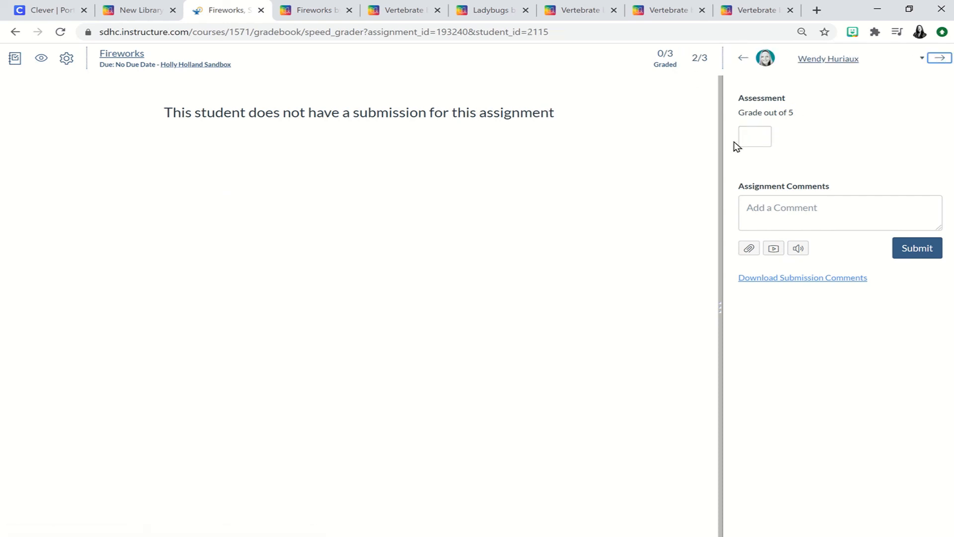
{"action": "left_click", "coordinate": [751, 135]}
{"action": "left_click", "coordinate": [938, 58]}
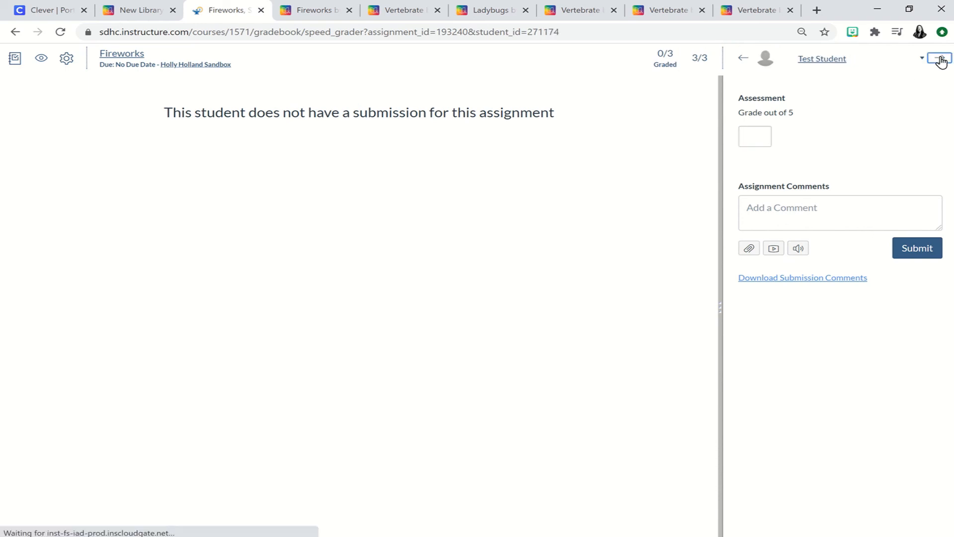
{"action": "left_click", "coordinate": [13, 61]}
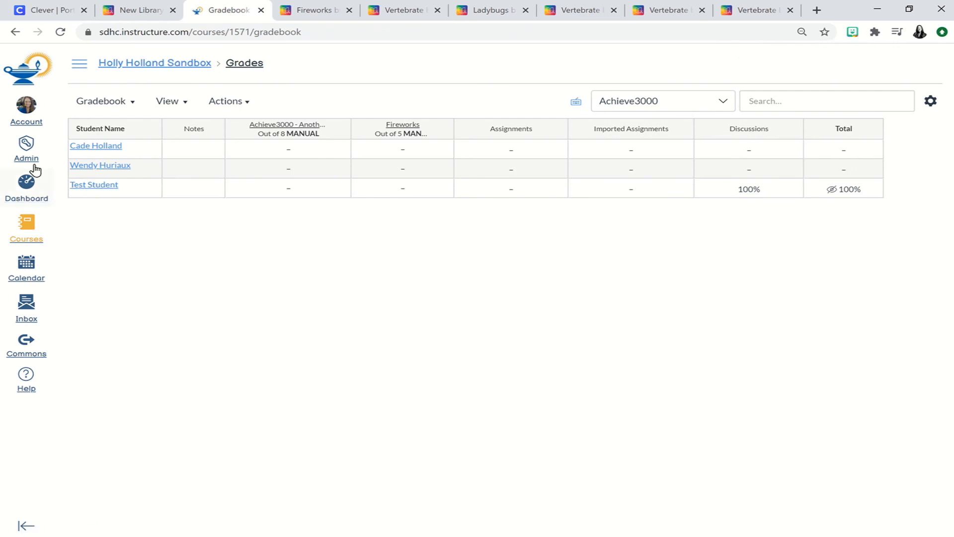
- Return to the course's Book Titles page by way of the dashboard, and check the Ladybugs link by viewing the book through its table of contents spread
{"action": "left_click", "coordinate": [26, 185]}
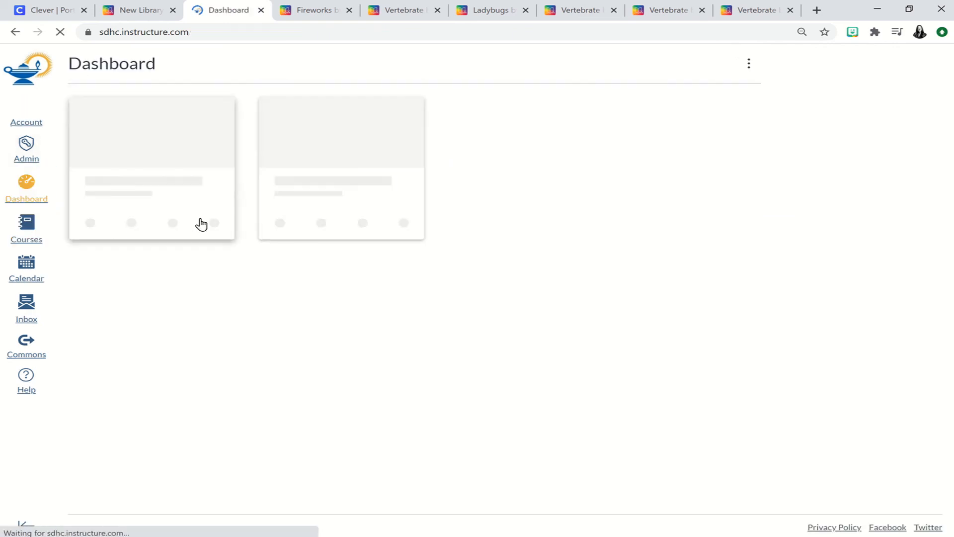
{"action": "left_click", "coordinate": [352, 238]}
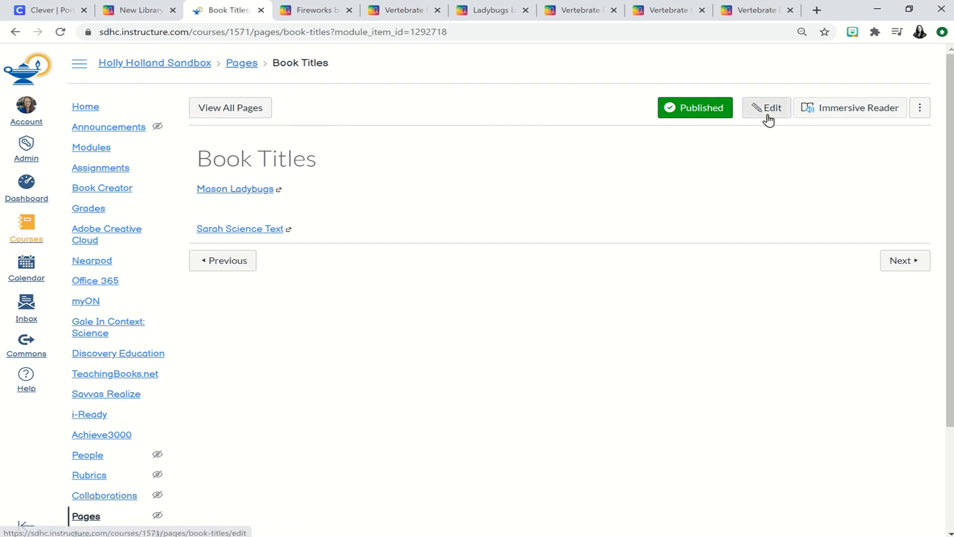
{"action": "left_click", "coordinate": [256, 196]}
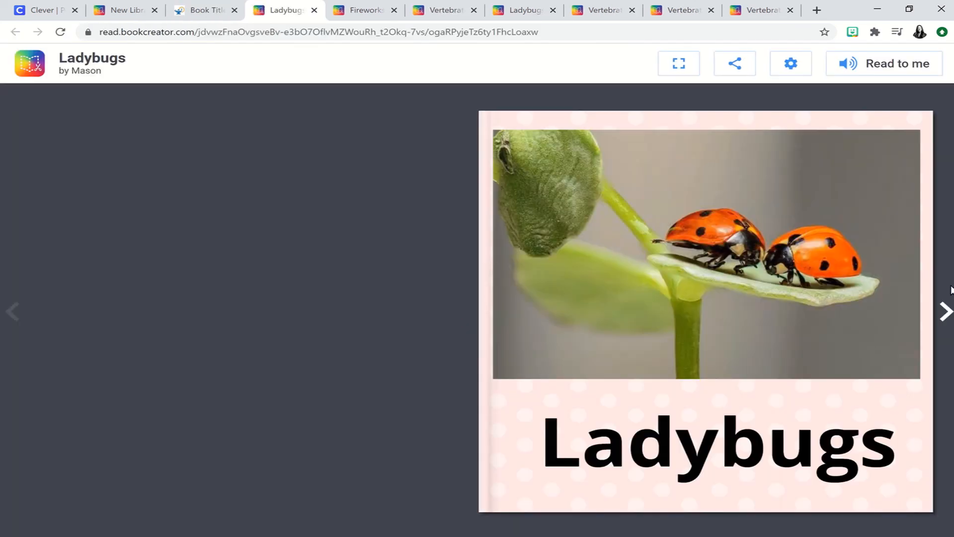
{"action": "left_click", "coordinate": [945, 311]}
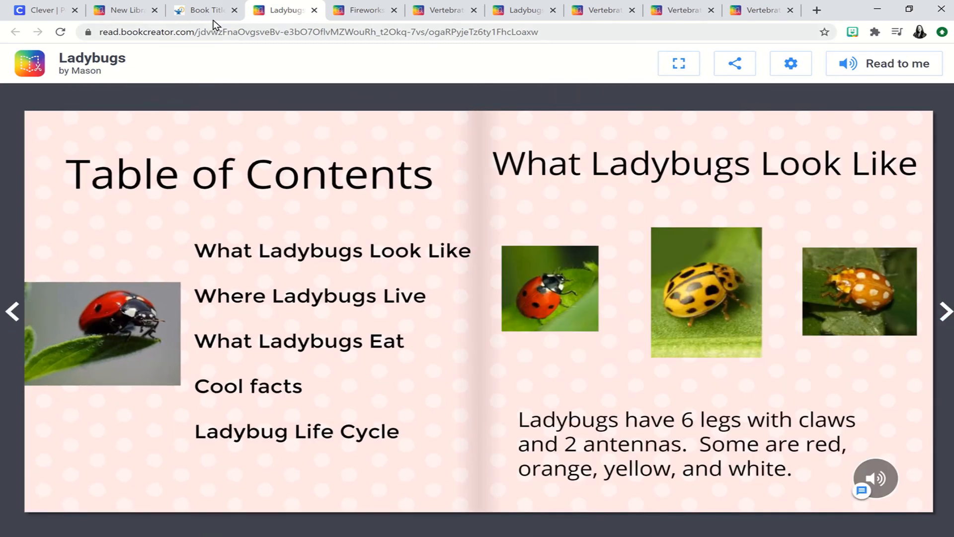
{"action": "left_click", "coordinate": [206, 12]}
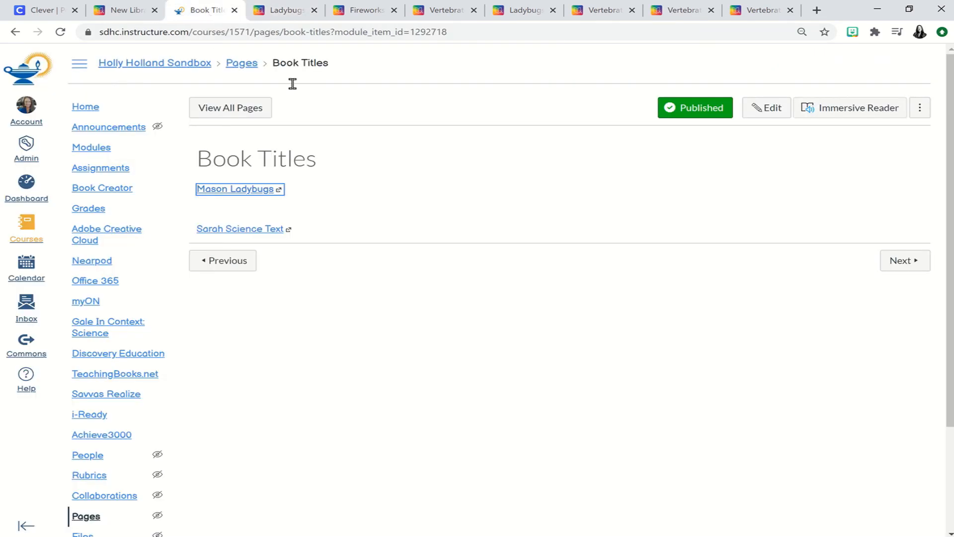
- Check the Science Text link on the Book Titles page, close the opened book, and return to the course modules list
{"action": "left_click", "coordinate": [243, 230]}
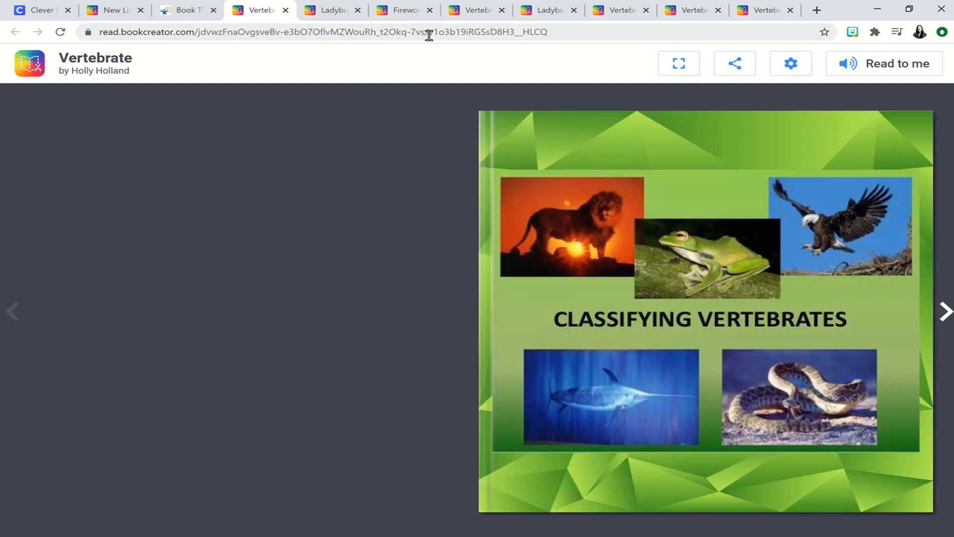
{"action": "left_click", "coordinate": [285, 11]}
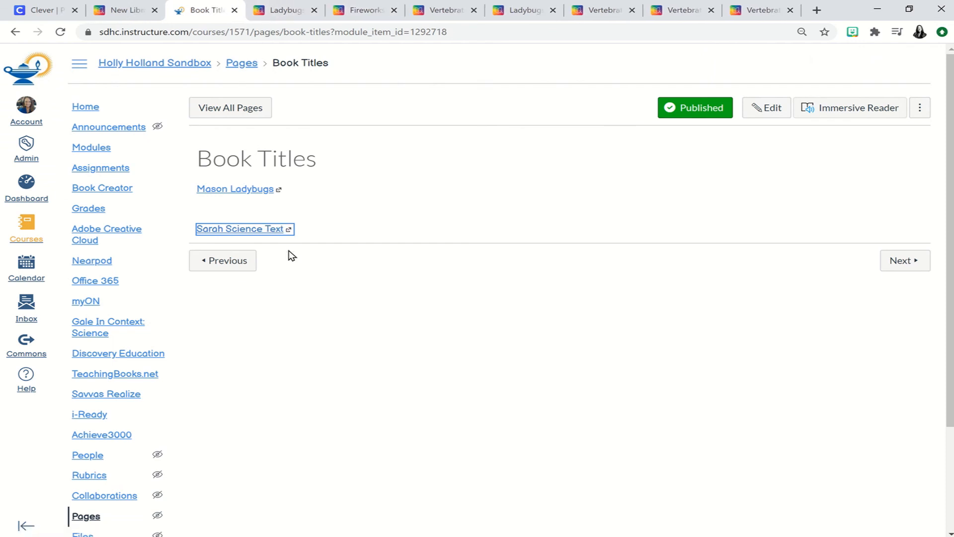
{"action": "left_click", "coordinate": [114, 149]}
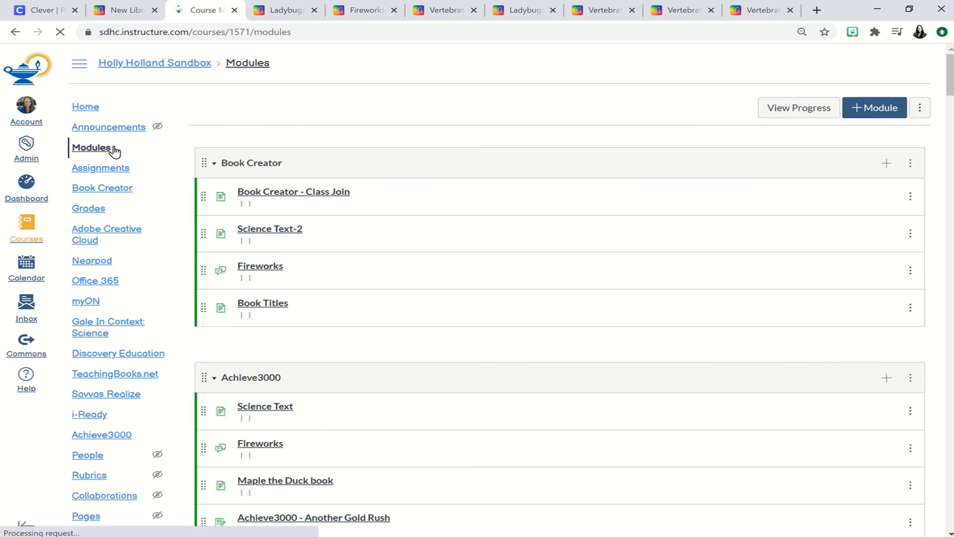